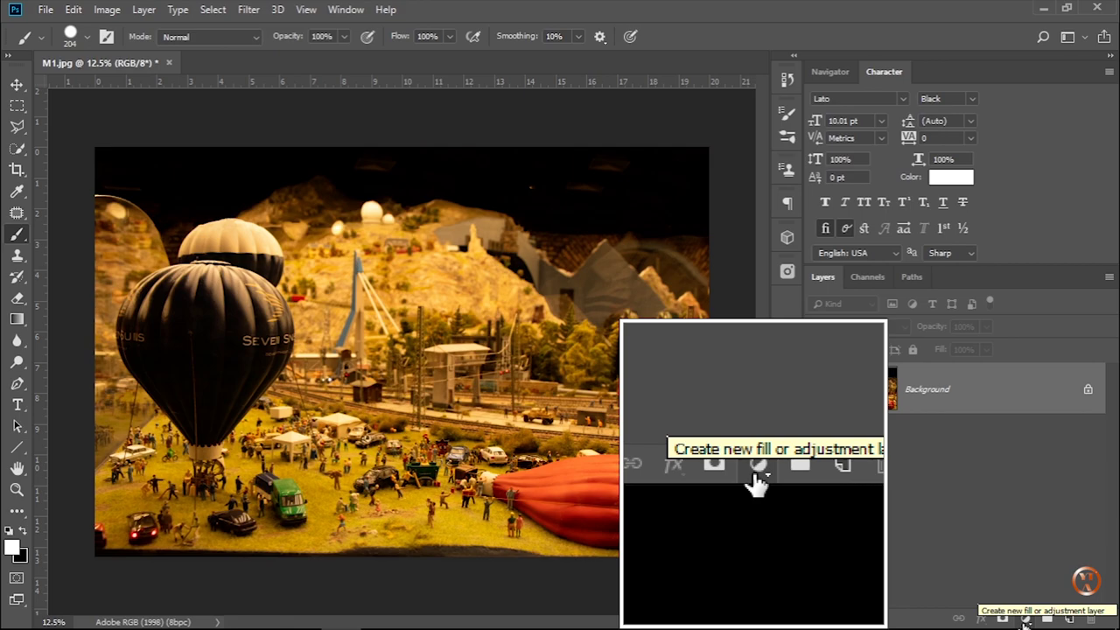
Open the new fill or adjustment layer menu from the Layers panel for the balloon photo.
click(1026, 619)
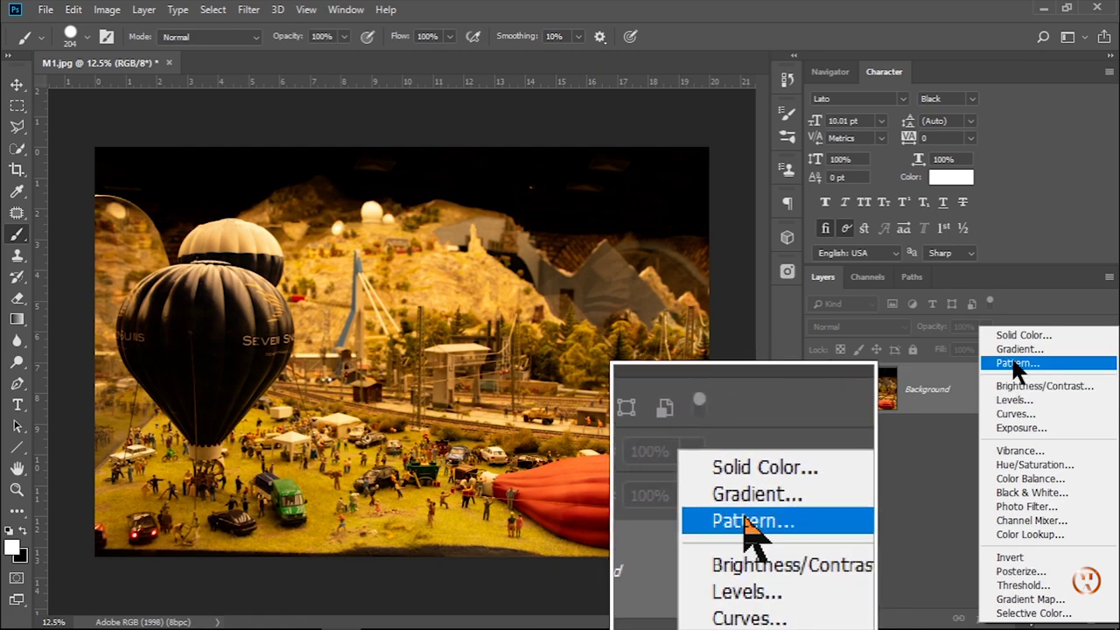
Add a Curves 1 adjustment layer and shift its Properties panel left to reveal the layers list.
click(1014, 415)
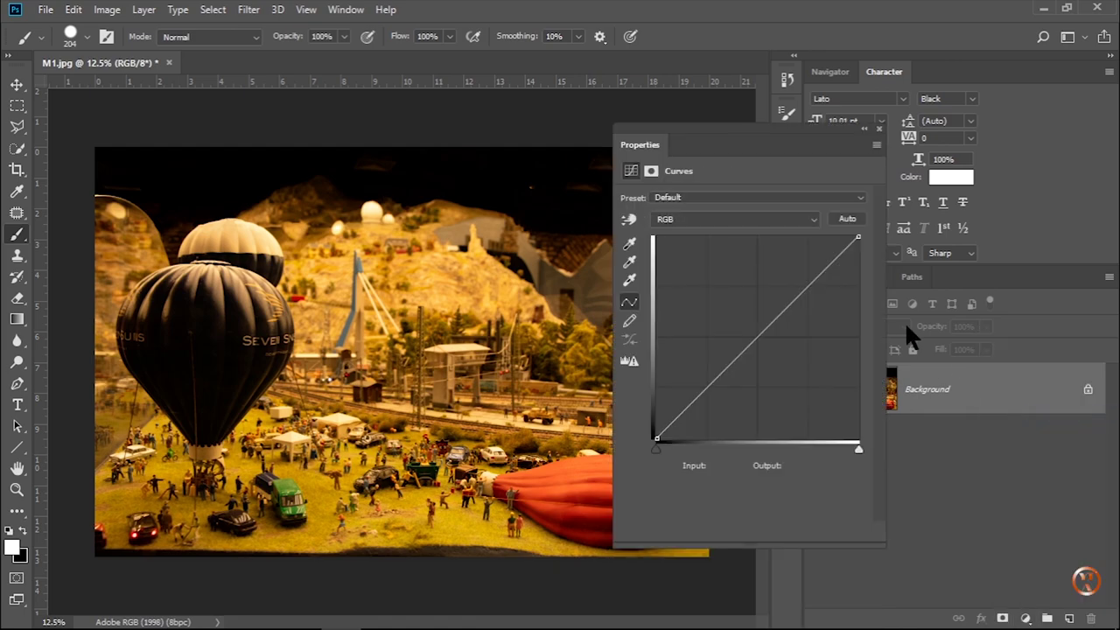
drag(722, 126, 586, 118)
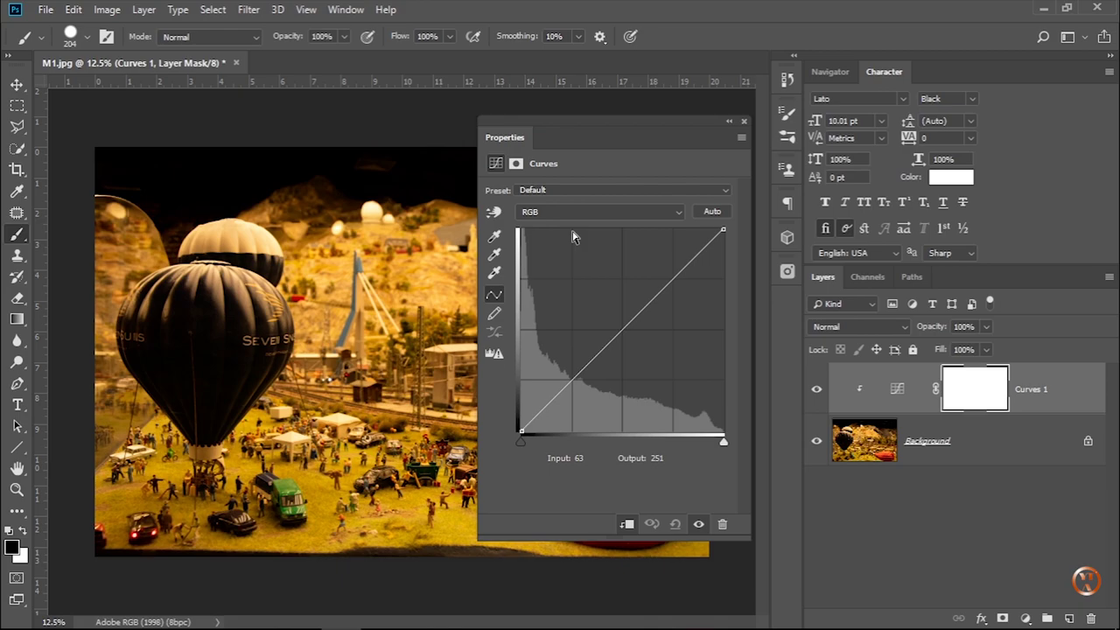
drag(583, 129, 568, 131)
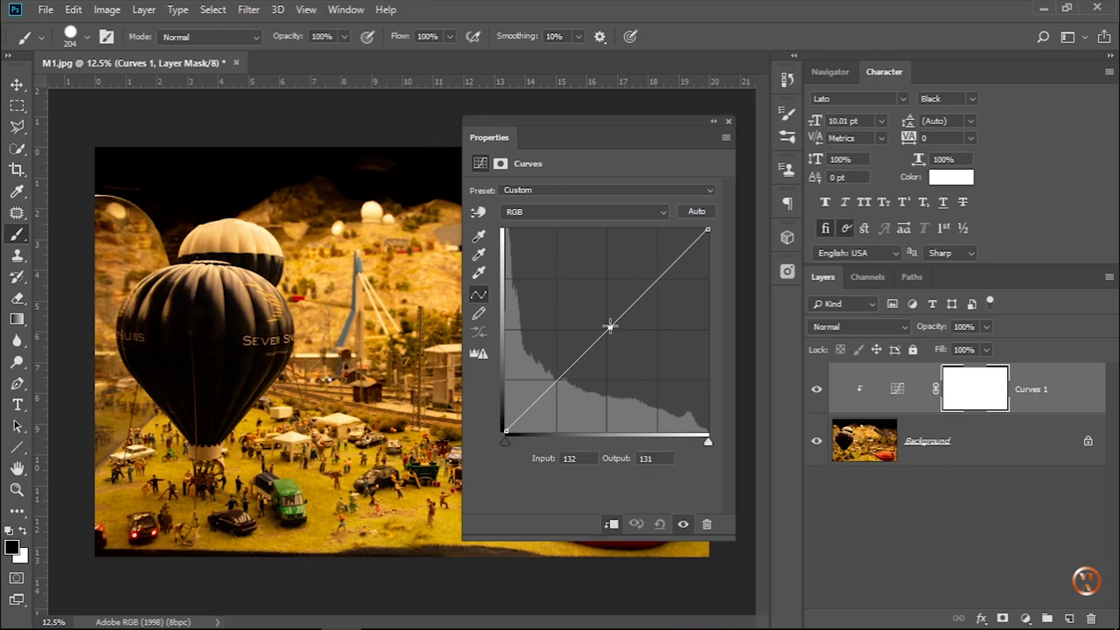
Reset the RGB curve and raise its midpoint to Input 131, Output 169.
drag(610, 327, 608, 296)
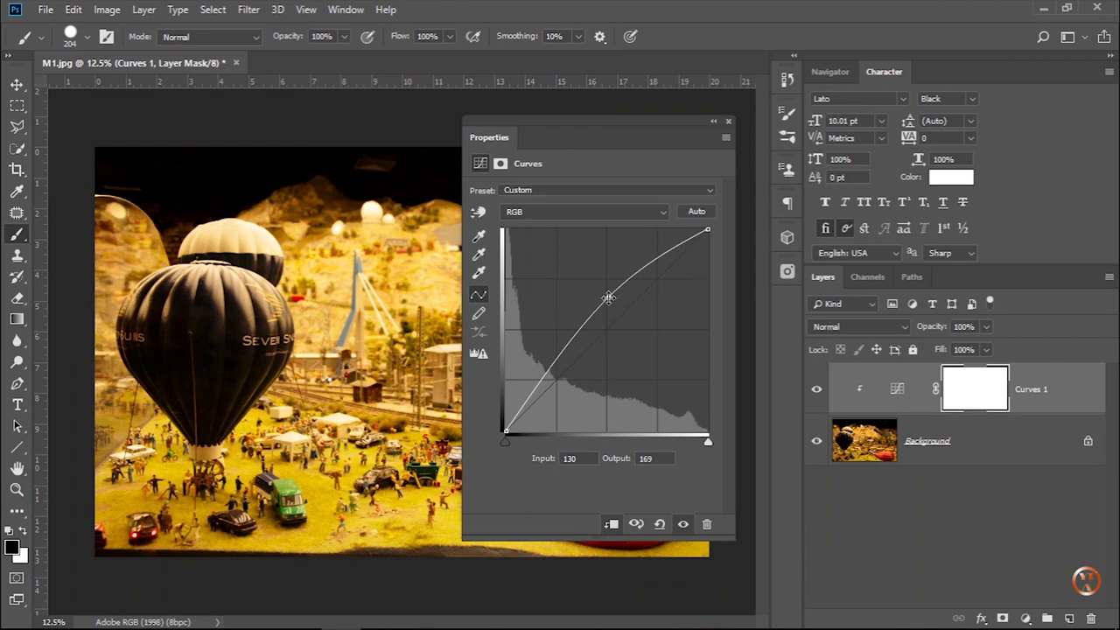
drag(608, 298, 607, 308)
click(659, 523)
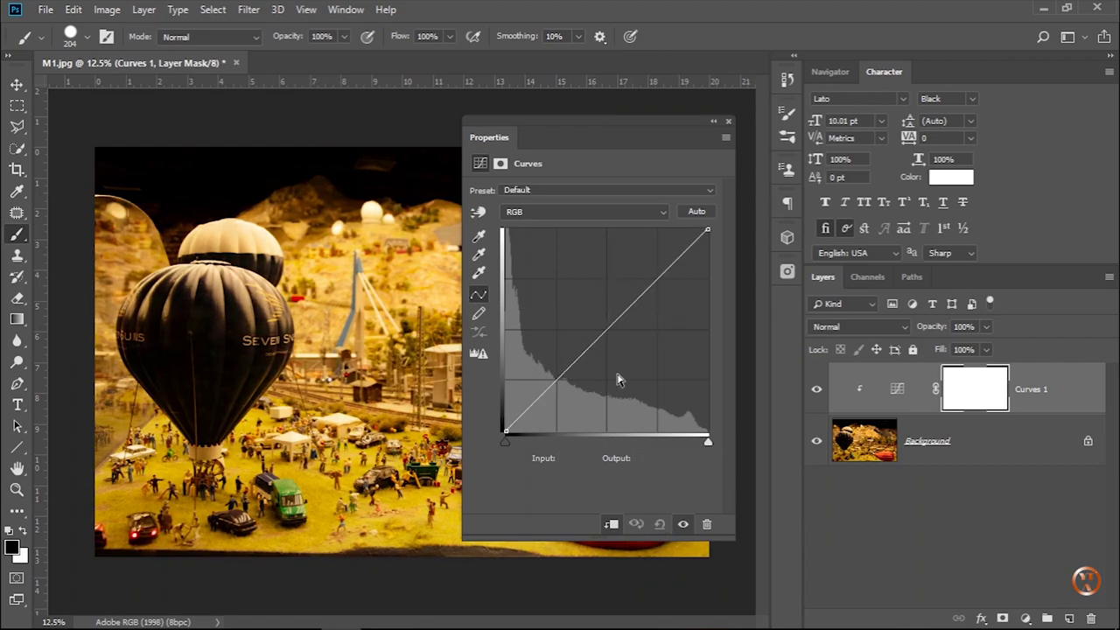
click(606, 328)
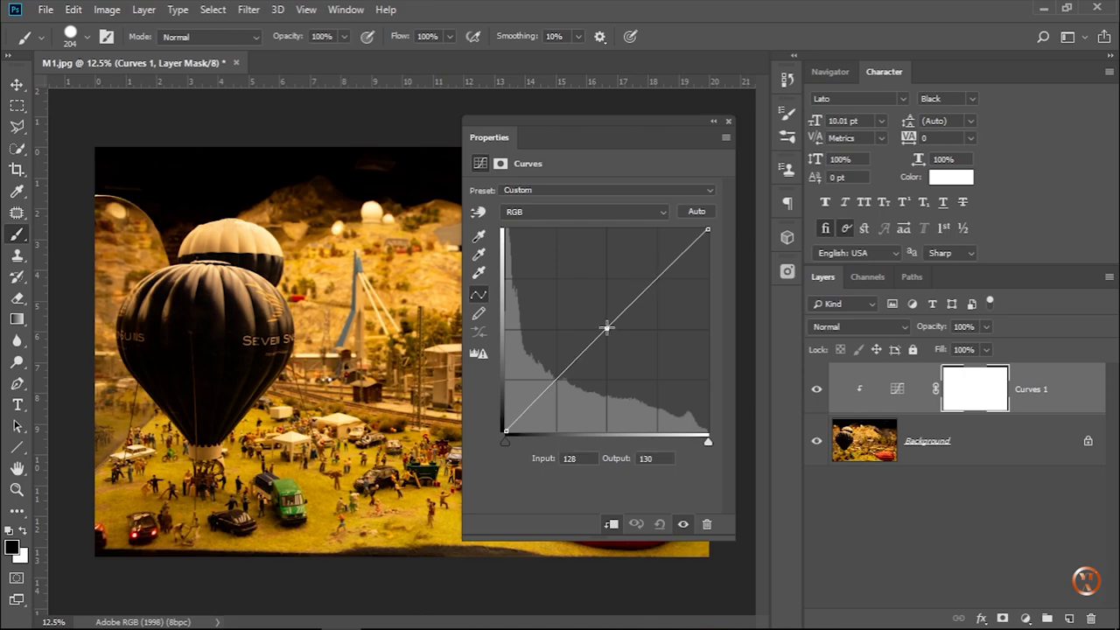
drag(607, 328, 609, 296)
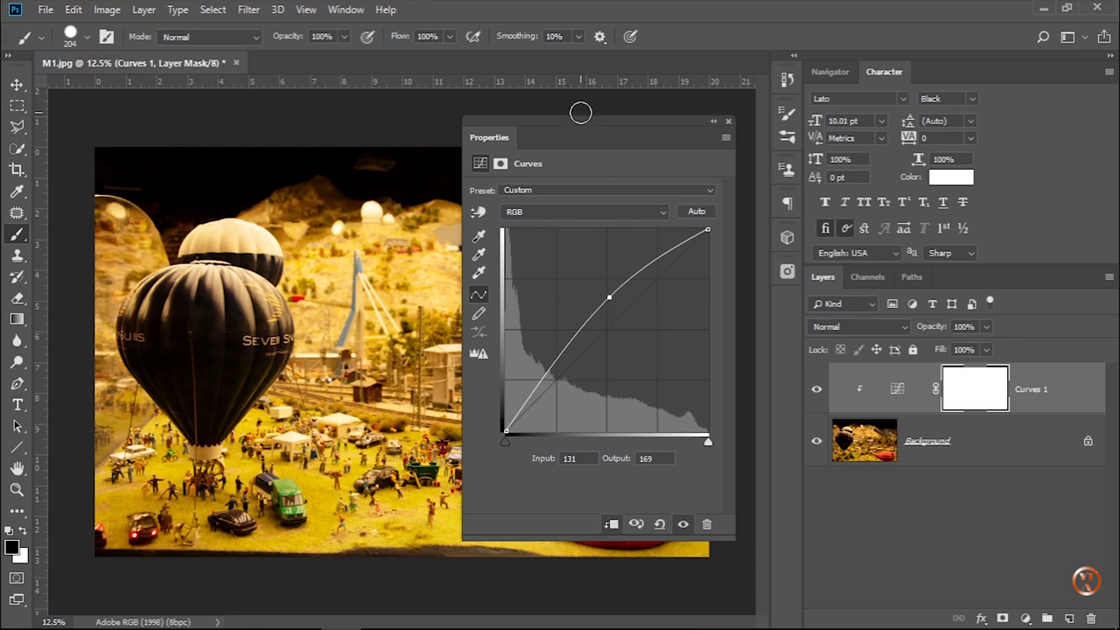
drag(580, 116, 748, 134)
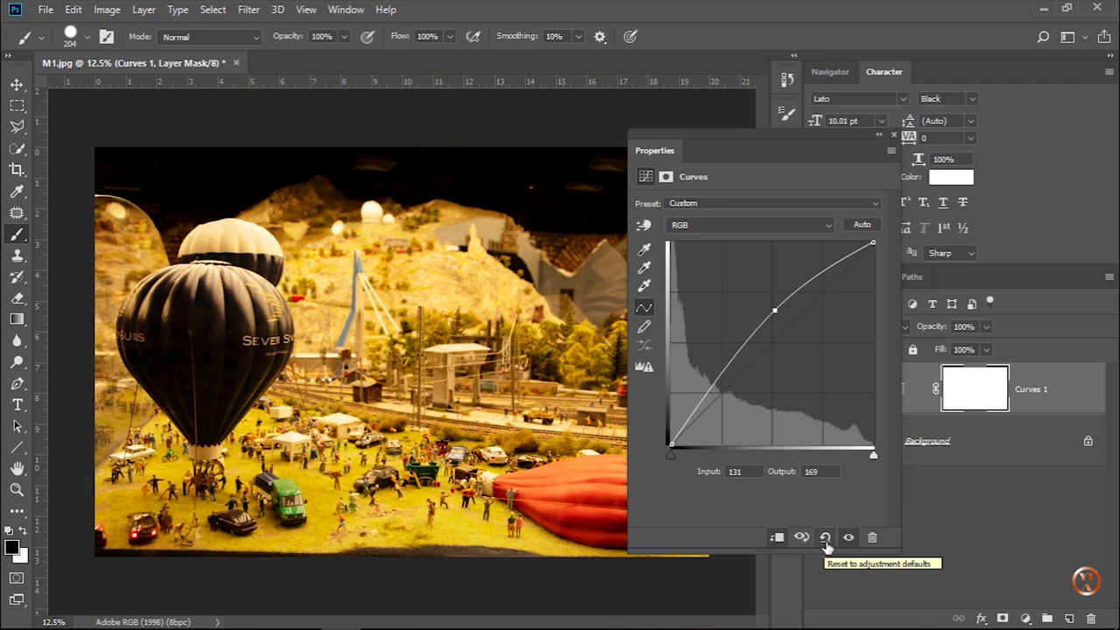
Reset Curves 1 and lift the curve's middle upward to brighten the midtones again.
click(825, 539)
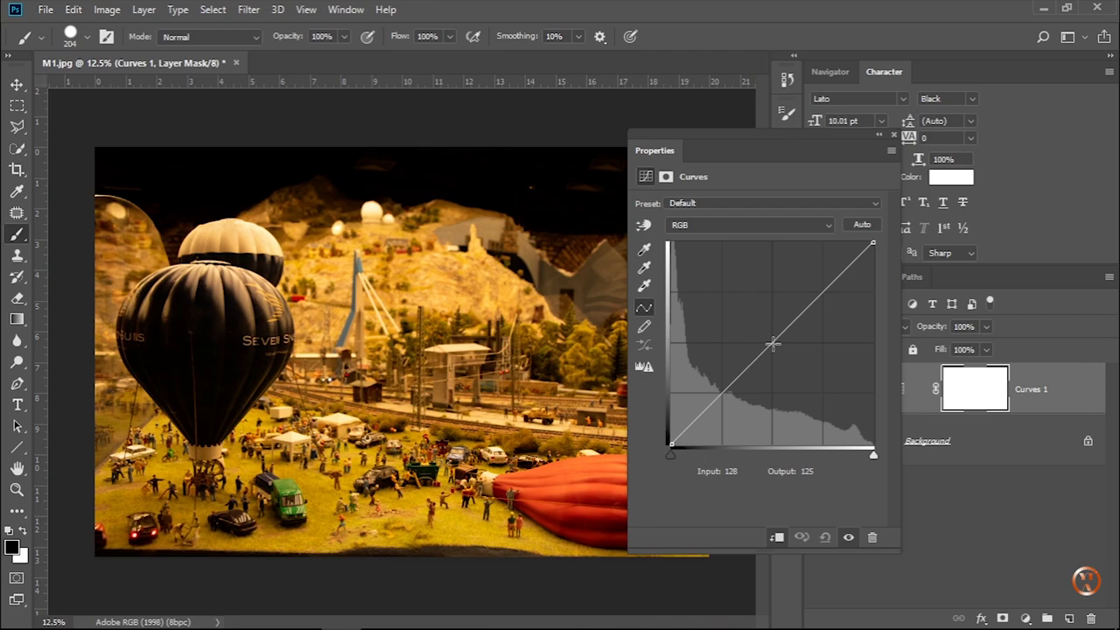
drag(772, 343, 774, 311)
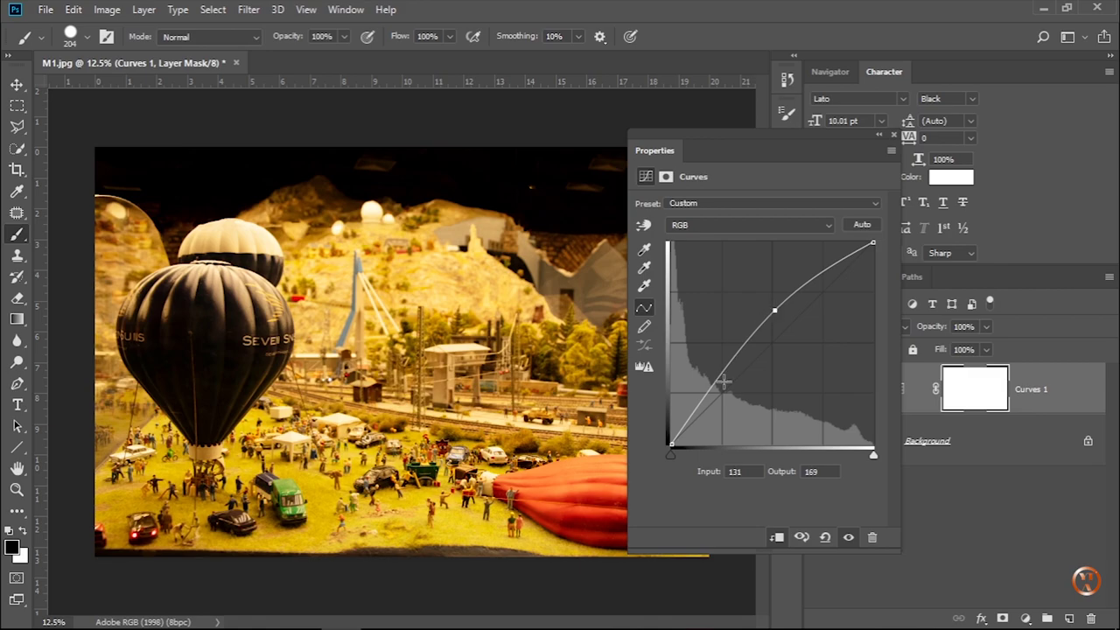
Test a raised midpoint, then reset Curves 1 to a straight line through Input 194, Output 194.
click(823, 541)
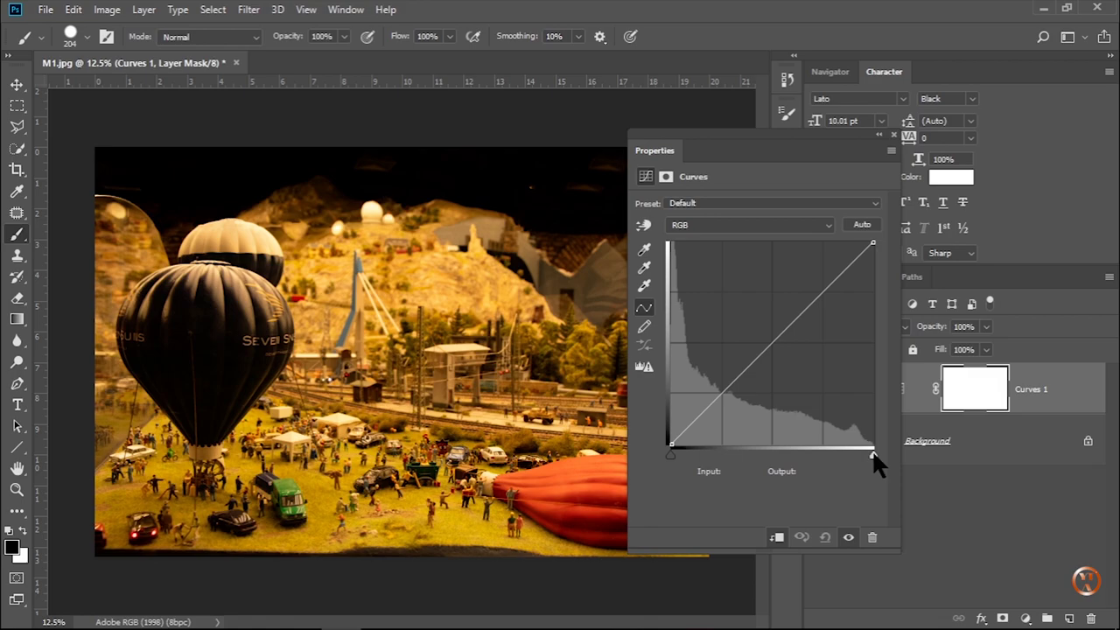
drag(773, 343, 772, 318)
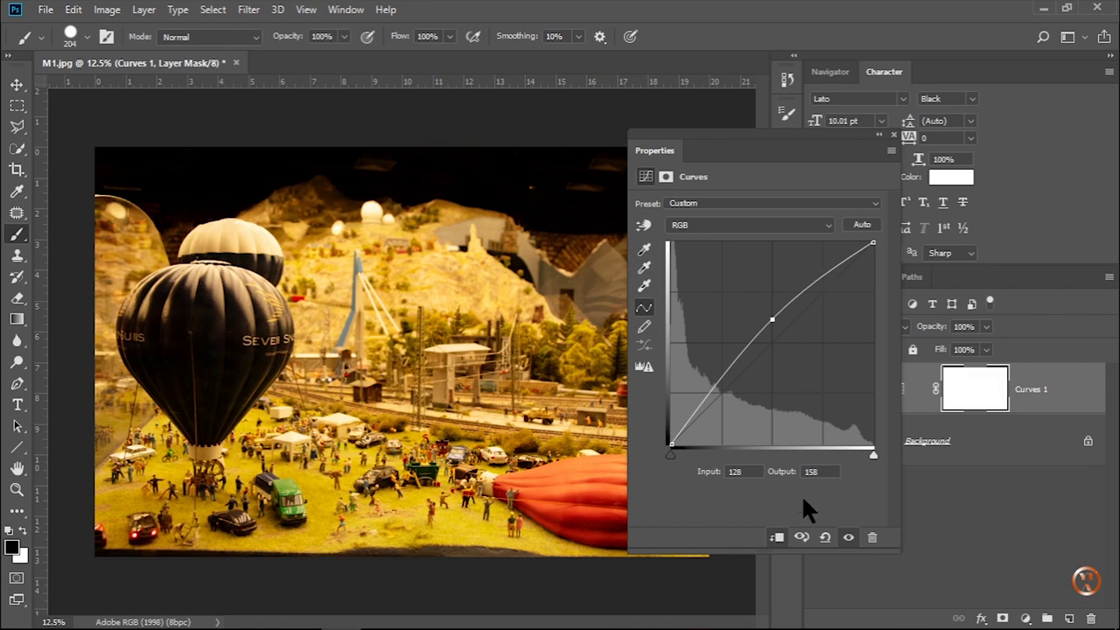
click(825, 536)
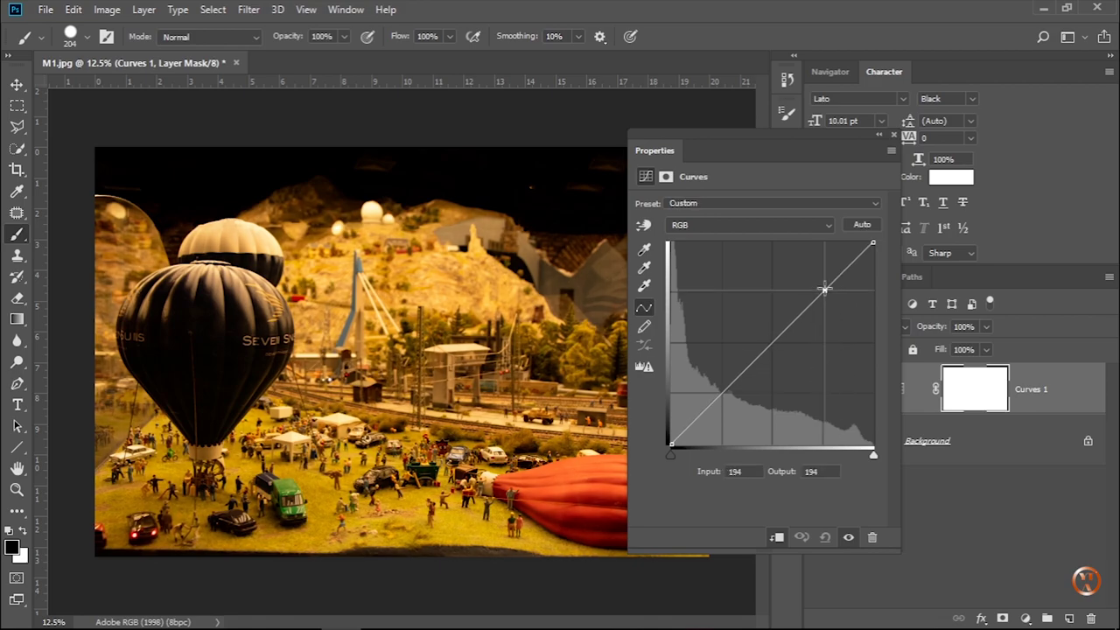
Lift an upper curve point and pull a lower point down to Input 64, Output 54.
drag(824, 292, 822, 272)
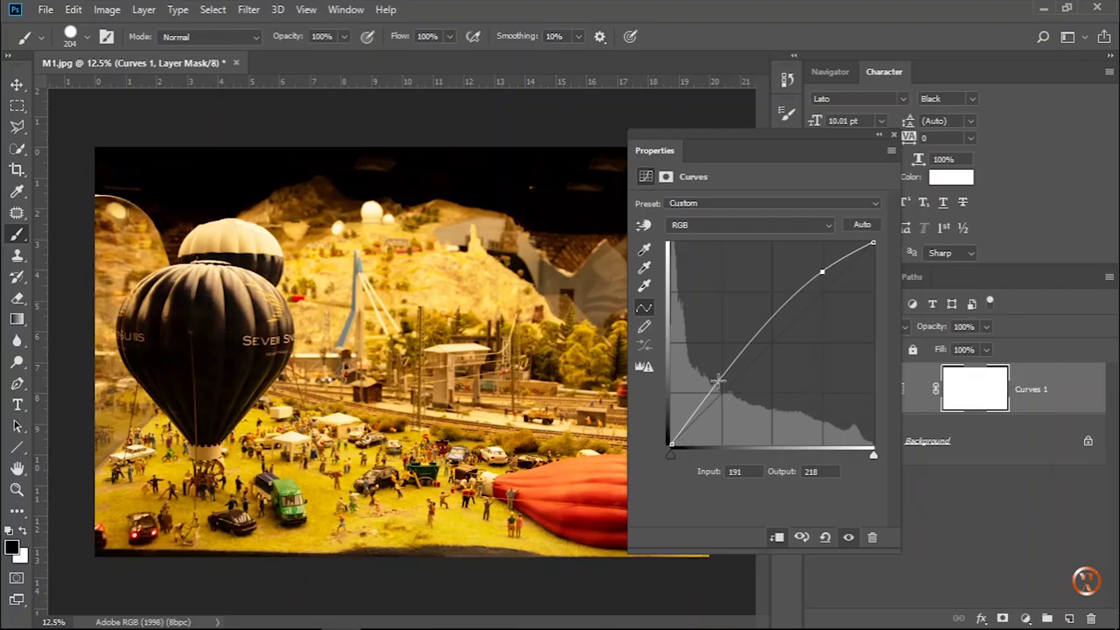
drag(716, 380, 722, 402)
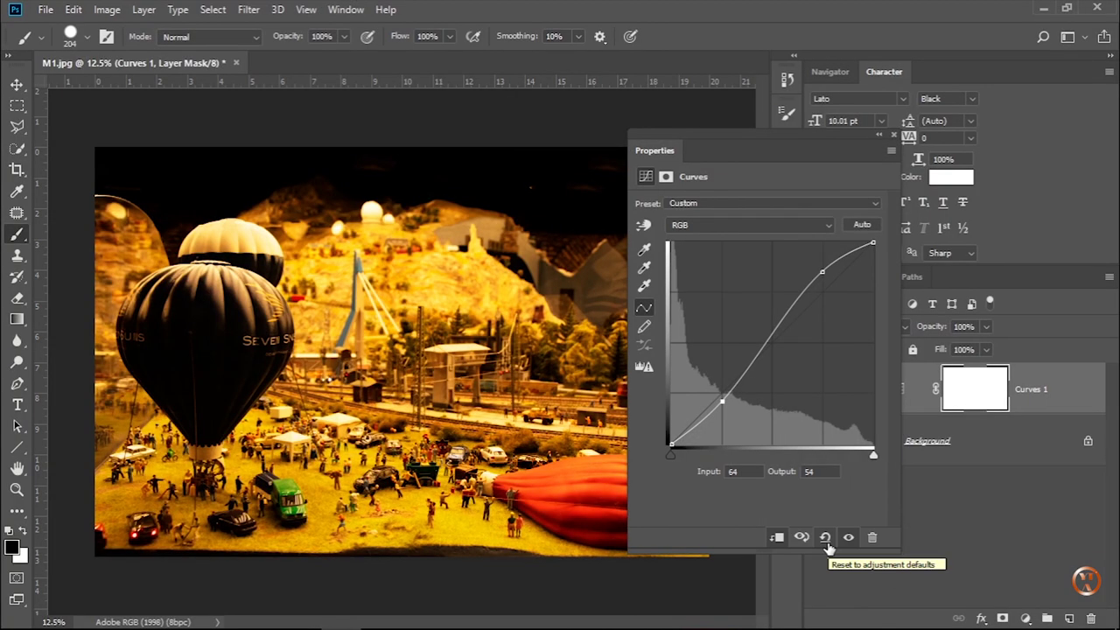
Reset to a single upward point at Input 128, Output 172, then toggle the before/after preview.
click(825, 538)
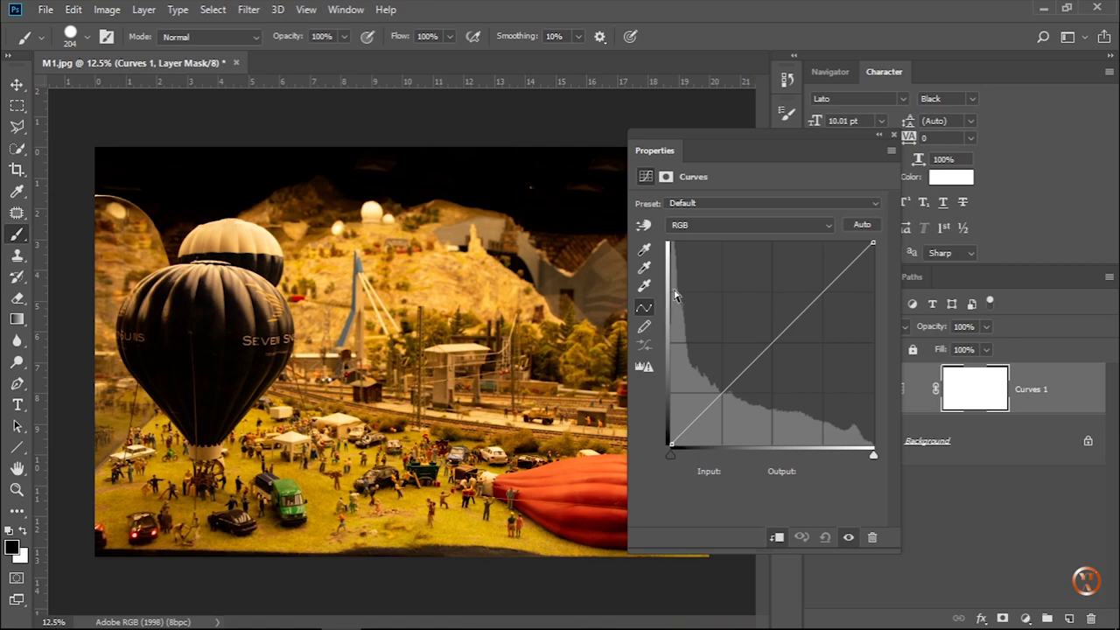
drag(774, 336, 772, 308)
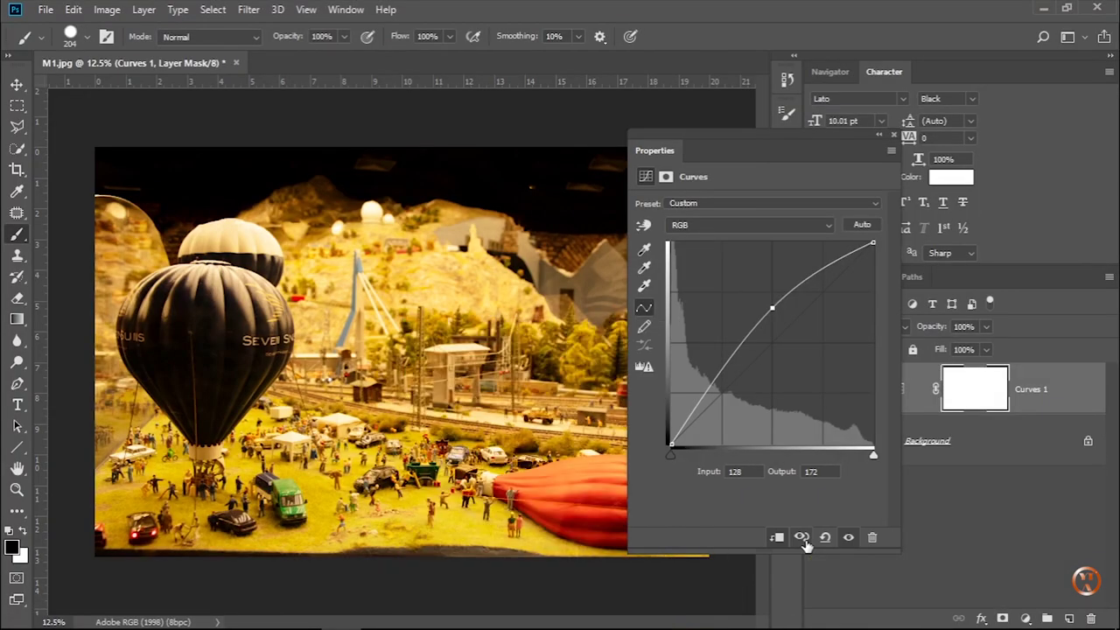
click(802, 537)
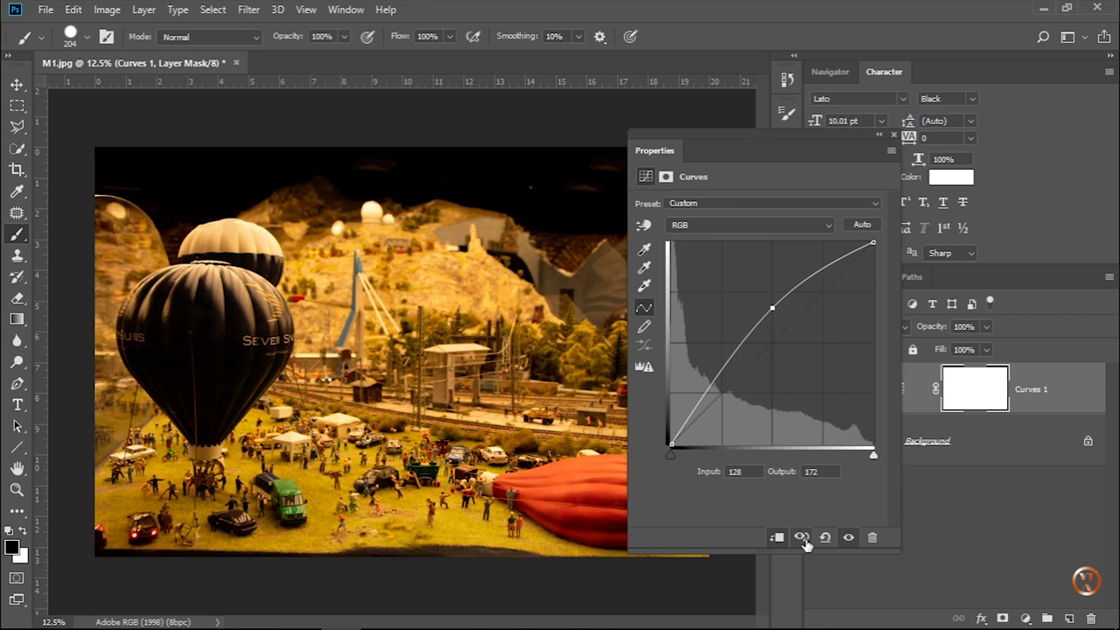
click(802, 538)
click(802, 539)
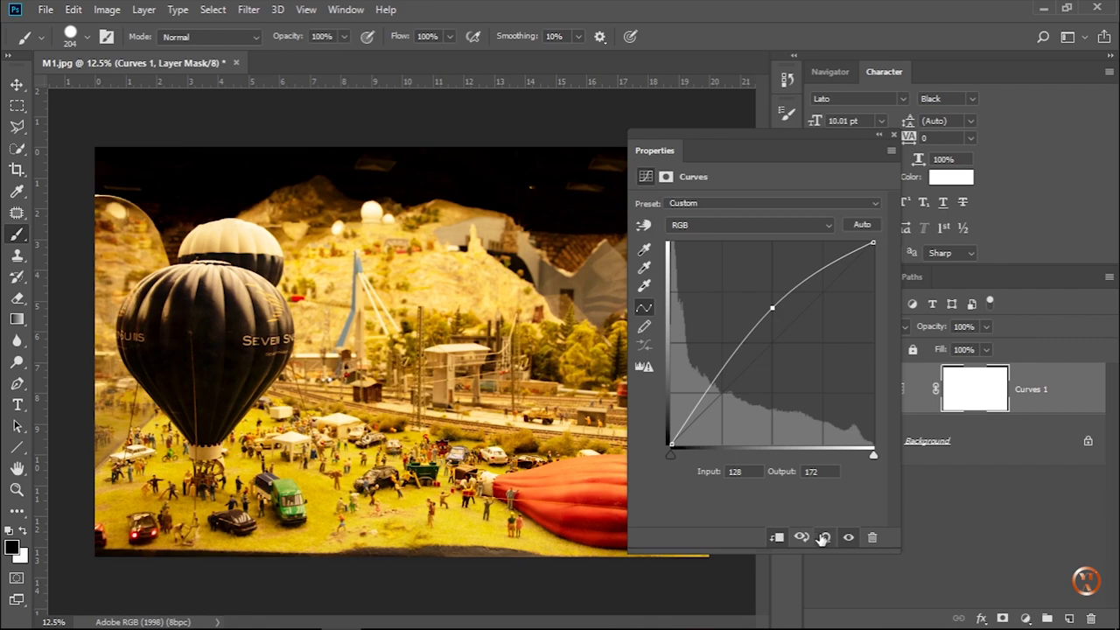
Drag one midtone curve point up and down to compare brightening and darkening, then reset.
click(823, 538)
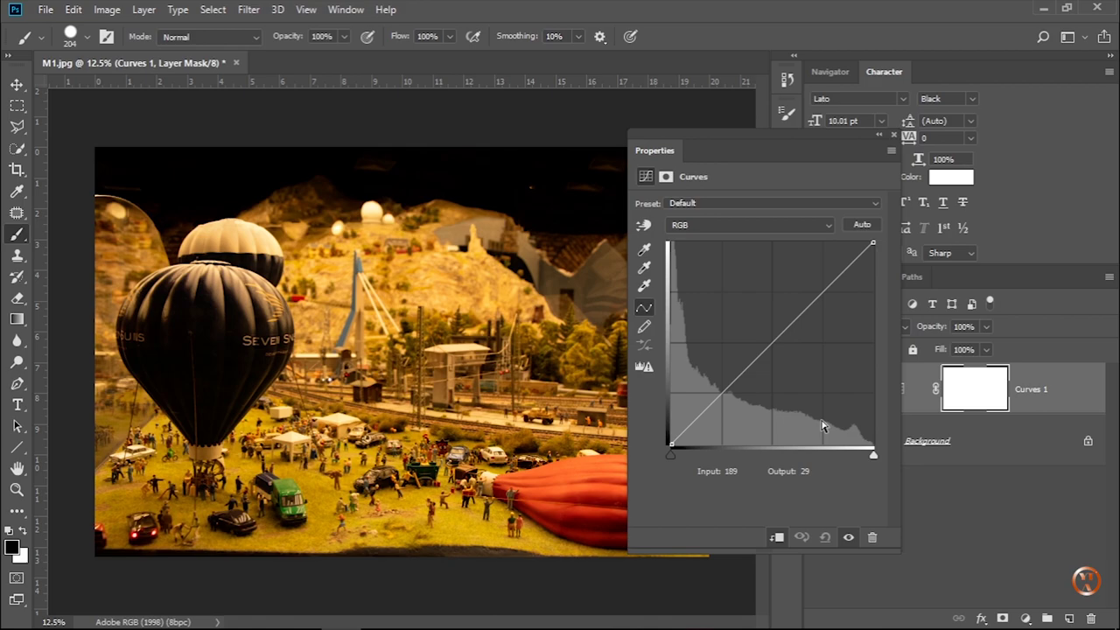
click(721, 395)
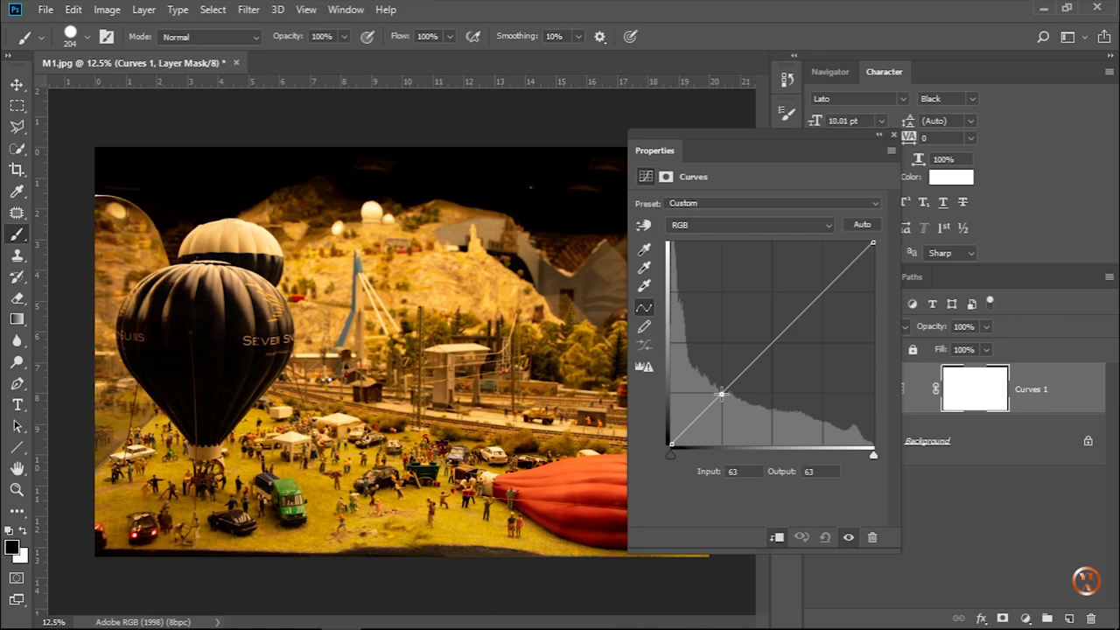
drag(722, 395, 728, 300)
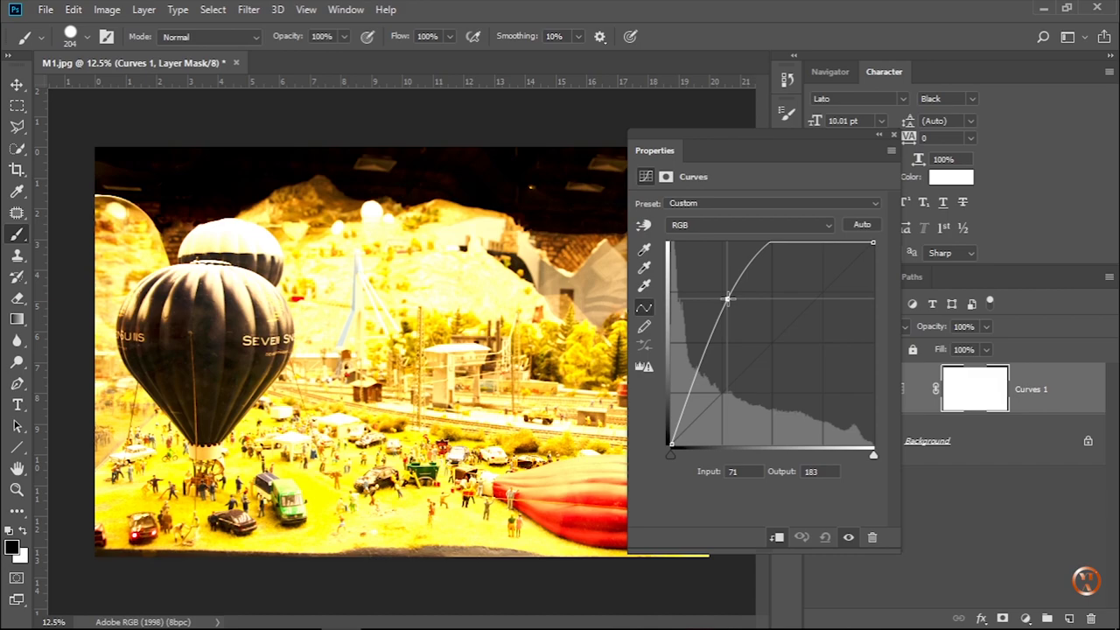
drag(728, 299, 718, 387)
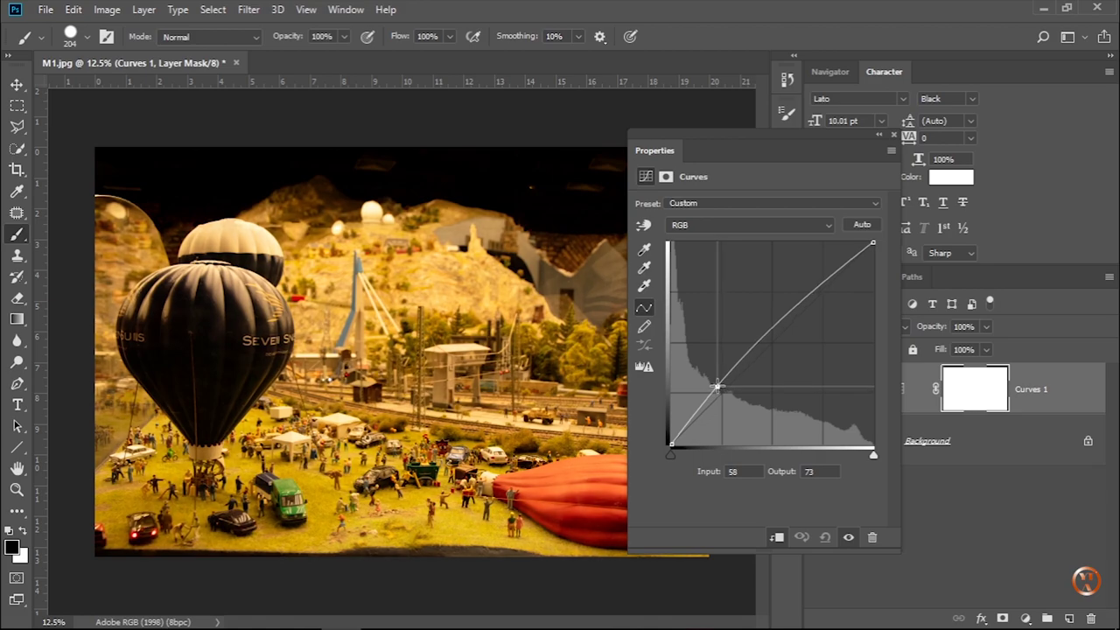
drag(717, 387, 722, 376)
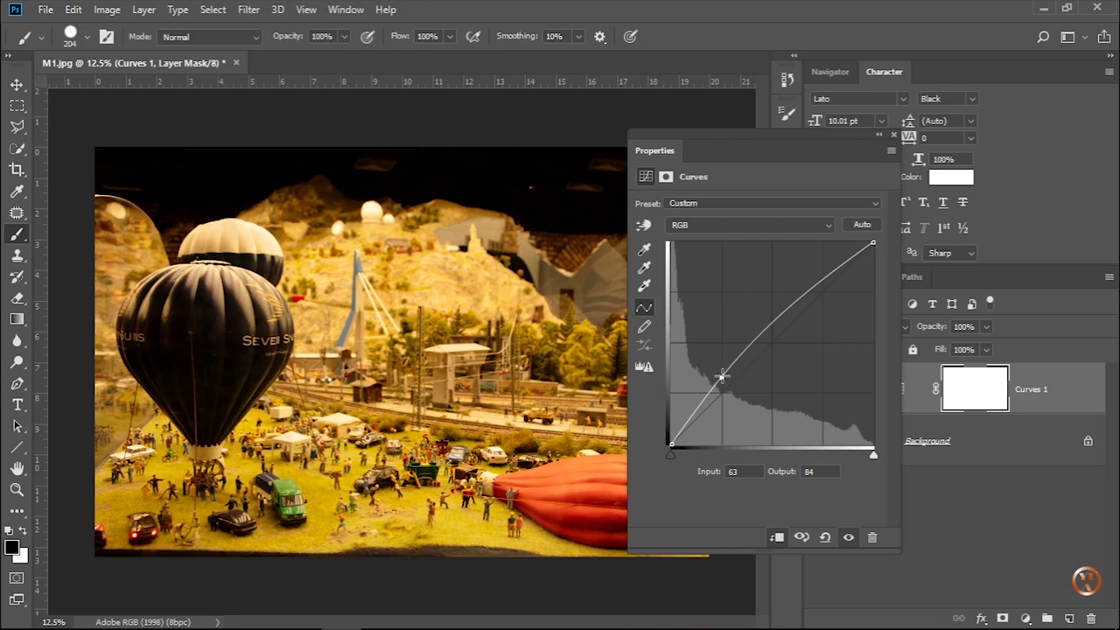
drag(722, 377, 723, 389)
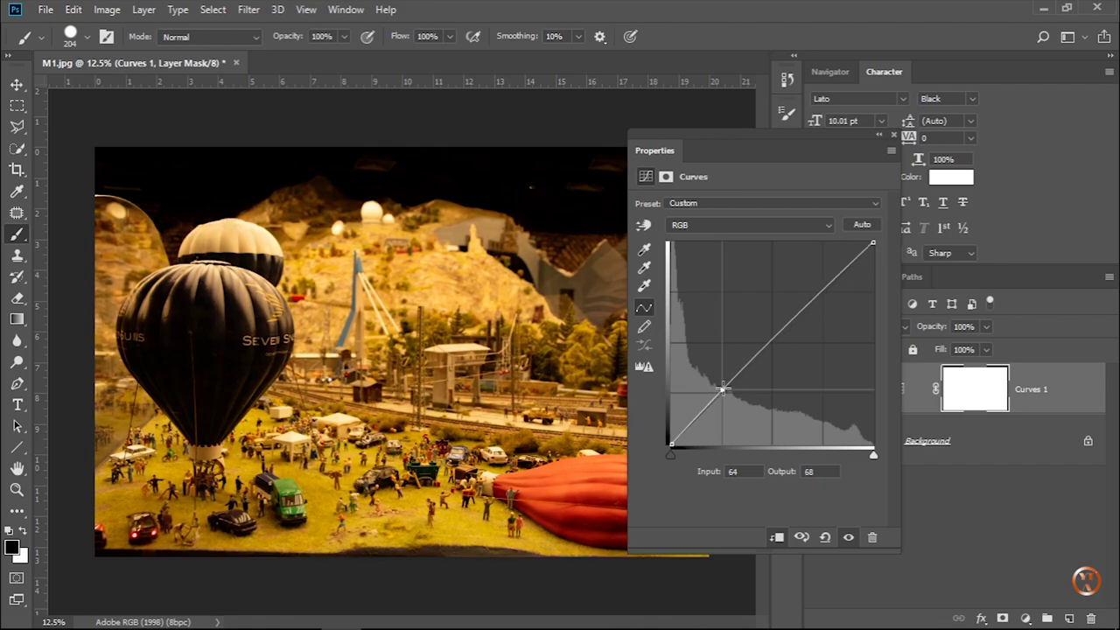
mouse_move(723, 388)
mouse_down()
mouse_move(722, 283)
mouse_move(721, 382)
mouse_up()
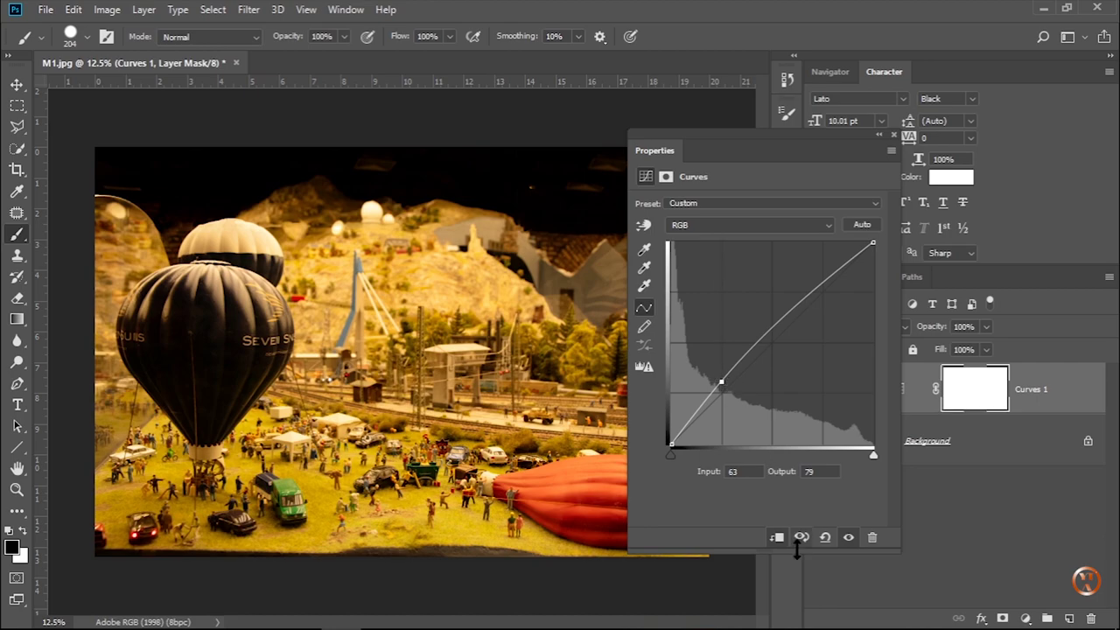
click(824, 537)
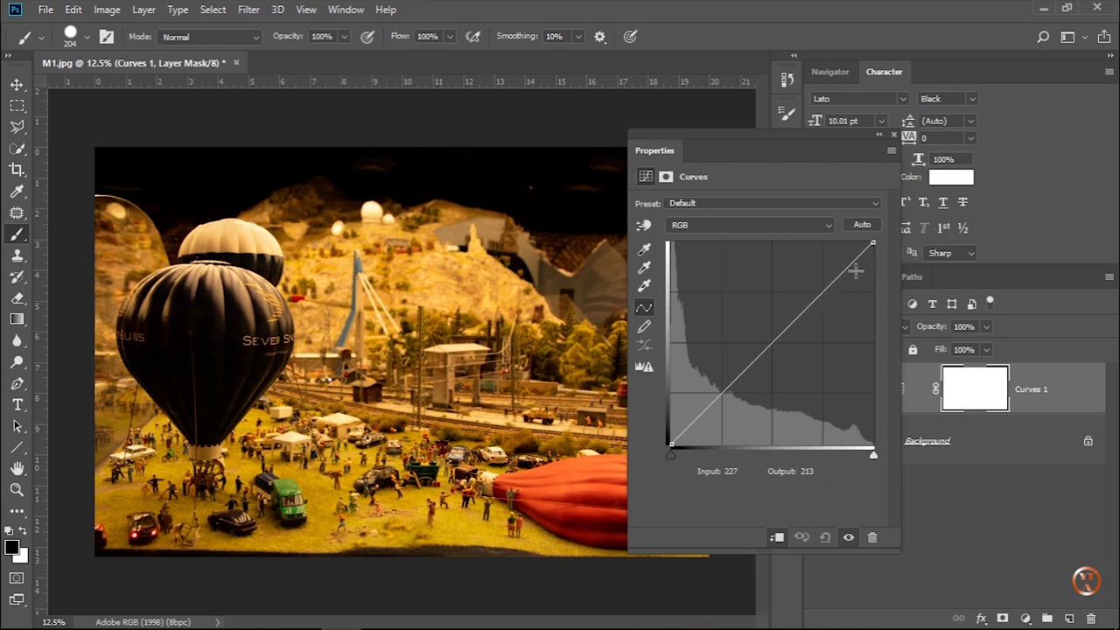
Raise the black point to the top-left to whiten the image, then return it to bottom-left.
click(872, 241)
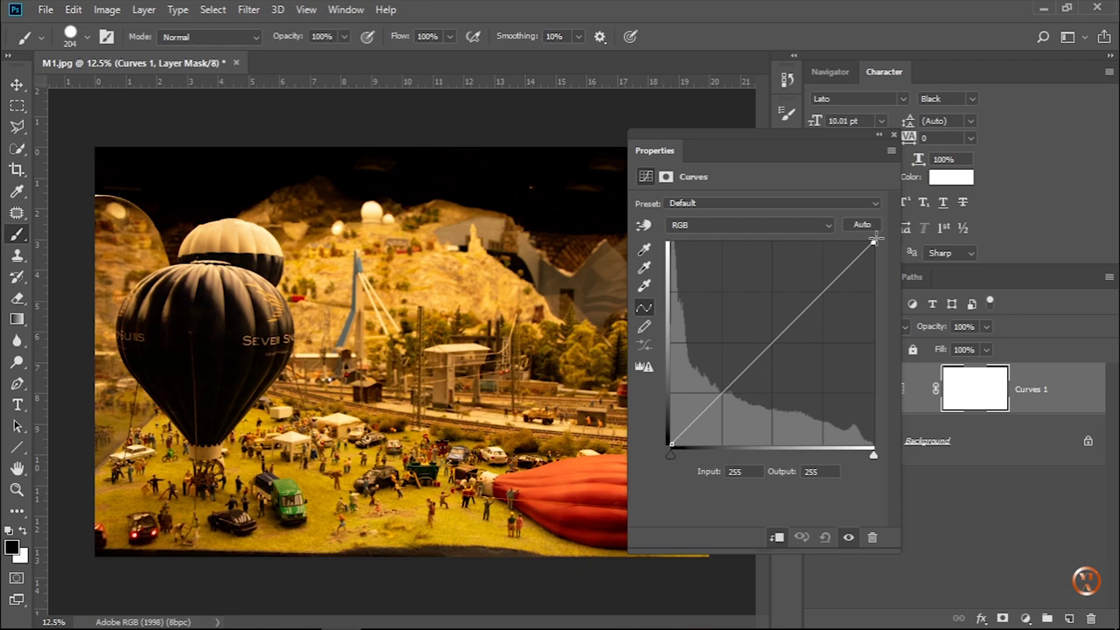
click(670, 445)
drag(671, 444, 670, 243)
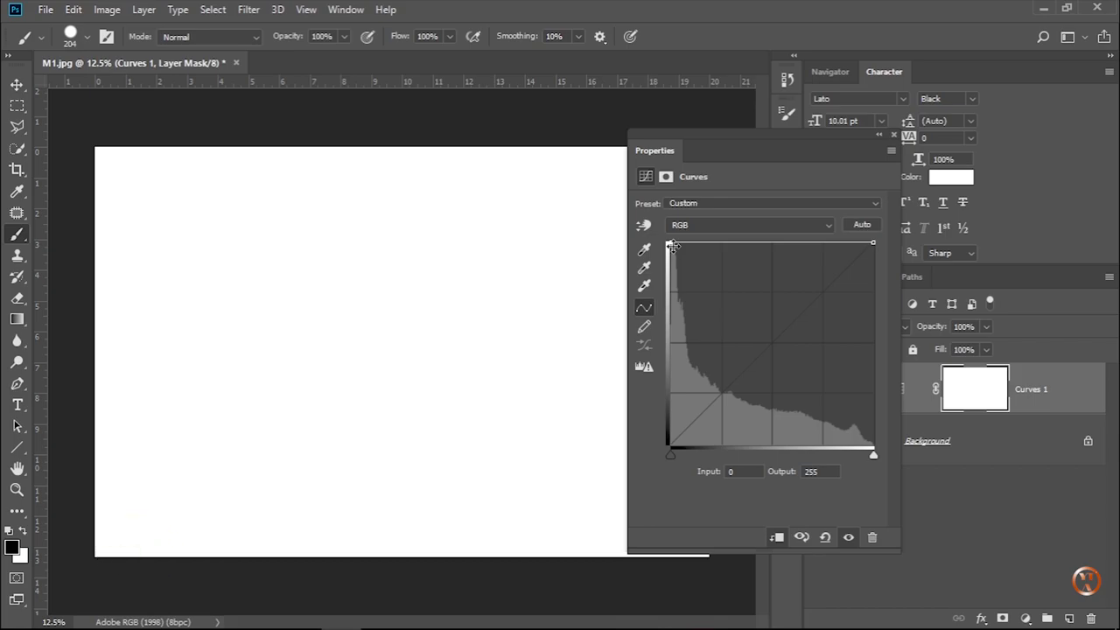
drag(672, 246, 672, 449)
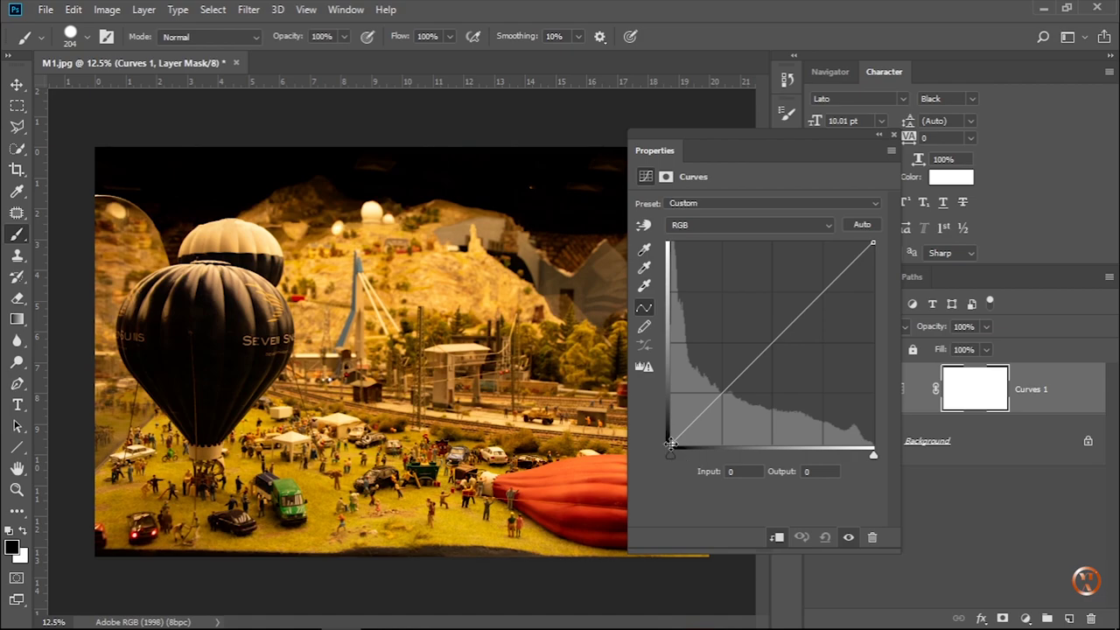
drag(670, 444, 671, 244)
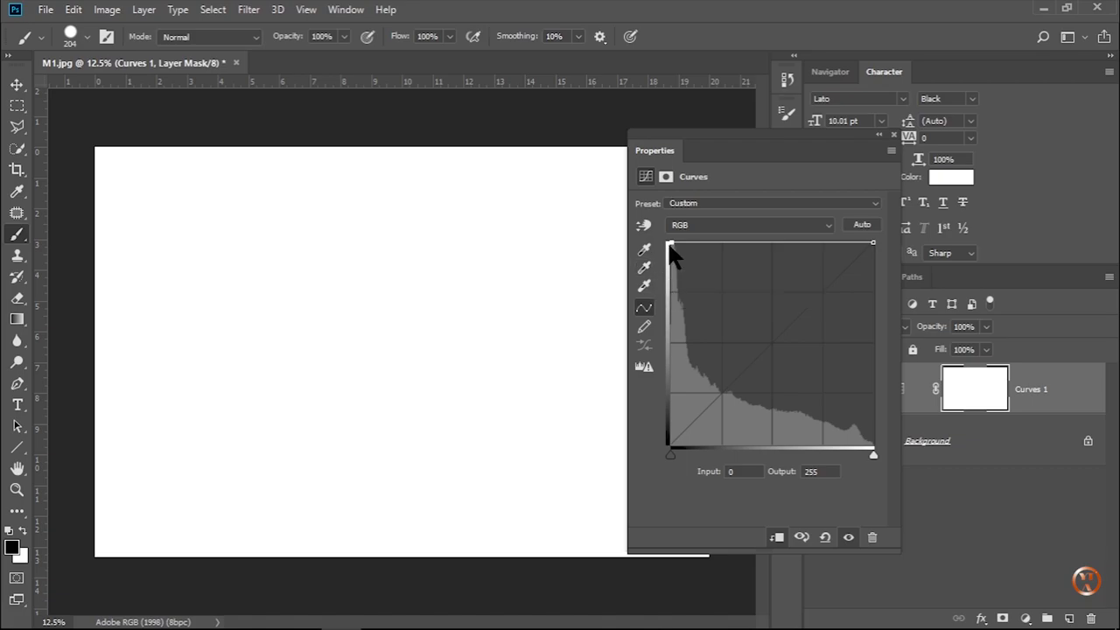
mouse_move(671, 244)
mouse_down()
mouse_move(643, 469)
mouse_move(613, 218)
mouse_up()
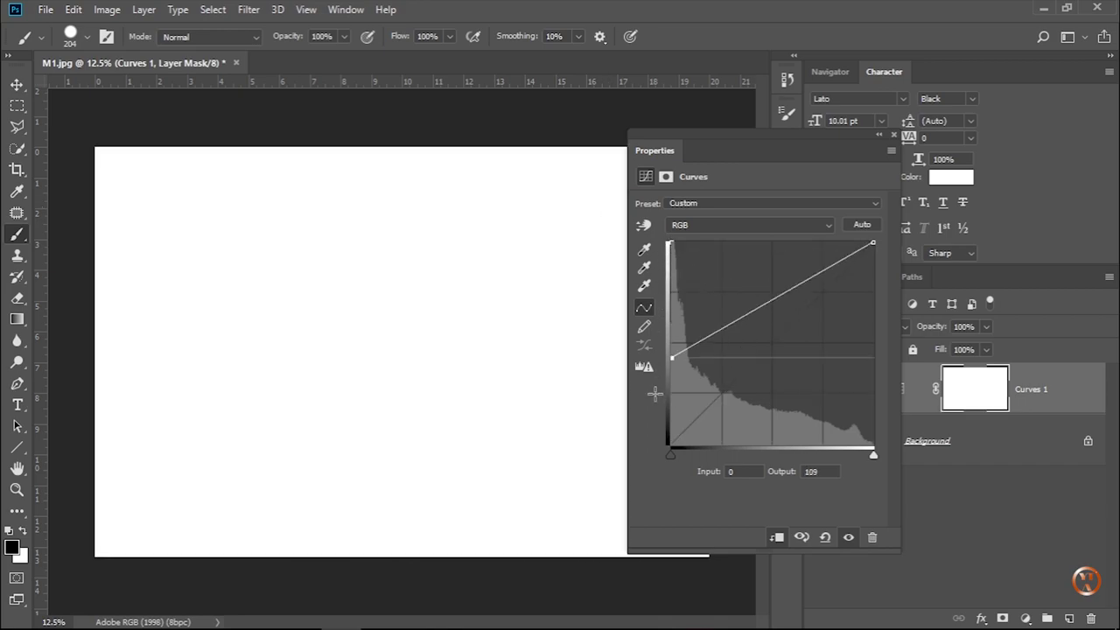
drag(671, 245, 652, 454)
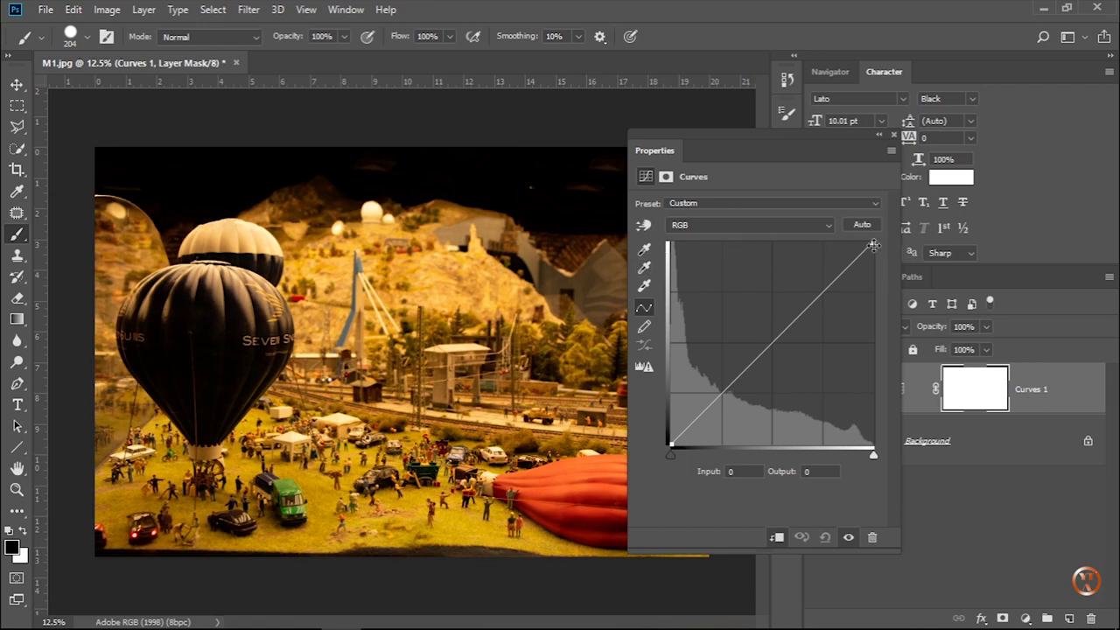
Drop the white point to the bottom to black out the image, then restore it to 255/255.
click(874, 245)
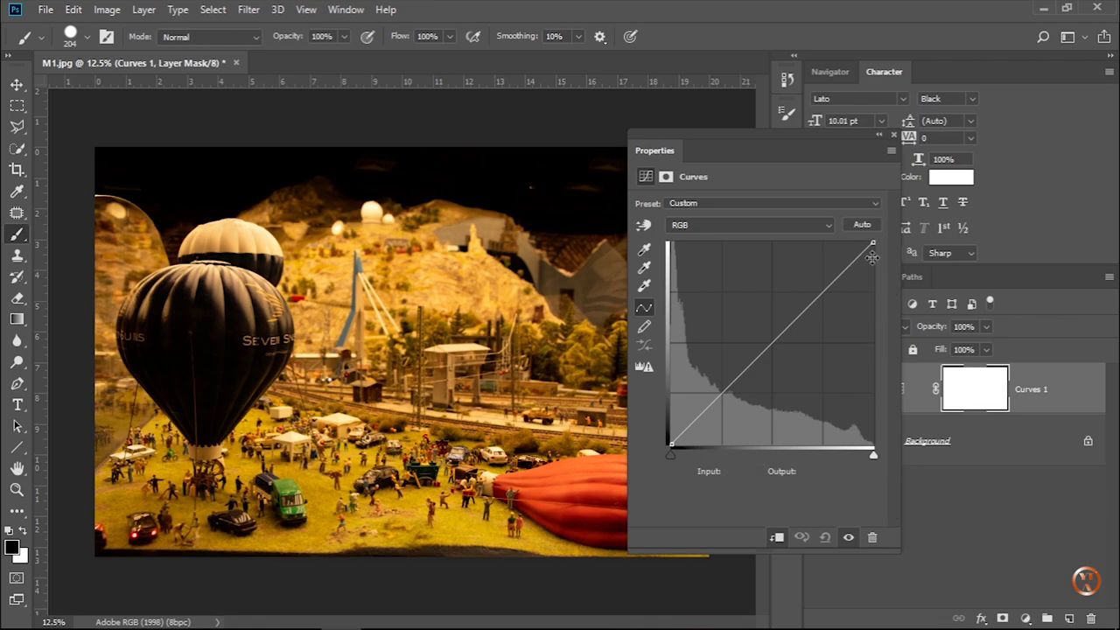
drag(872, 246, 875, 457)
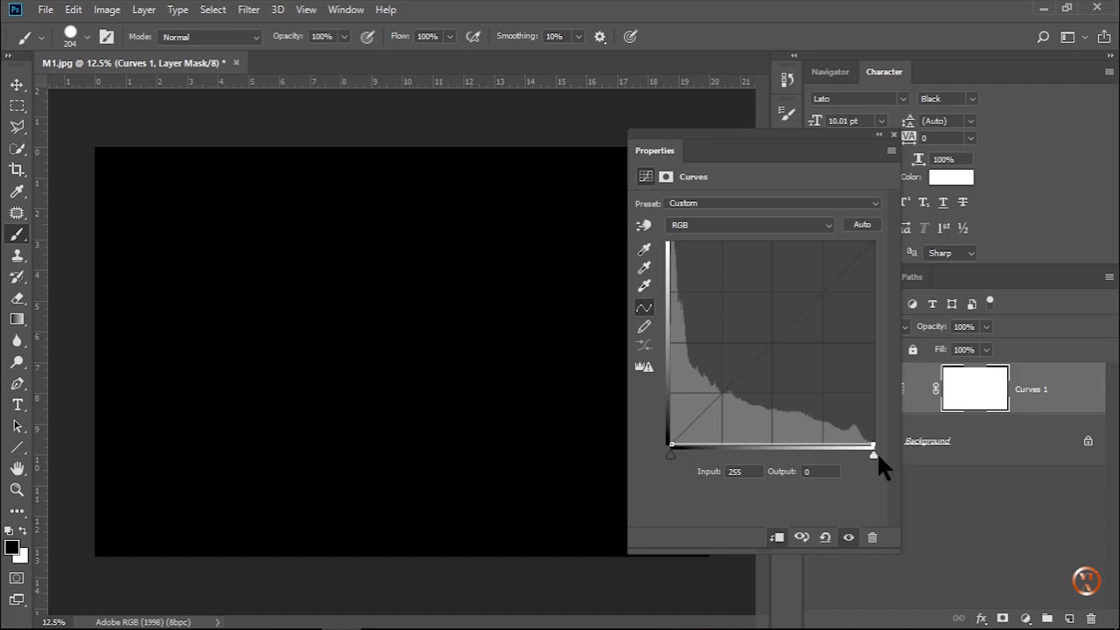
drag(874, 447, 873, 245)
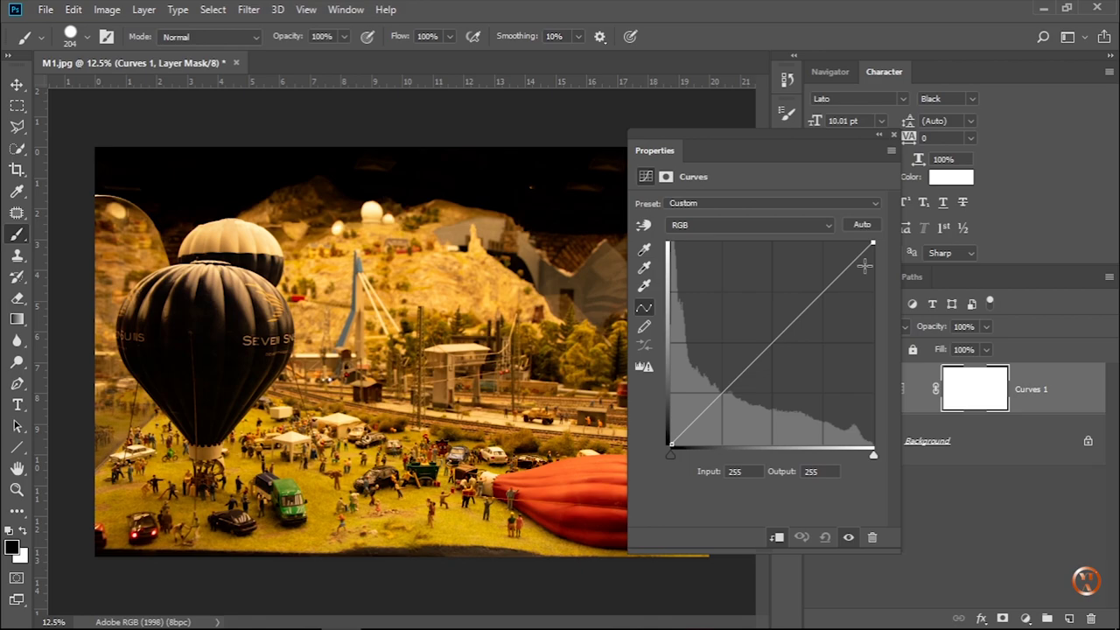
Add midtone, highlight and shadow points, bend the RGB curve into waves, then reset it.
click(773, 343)
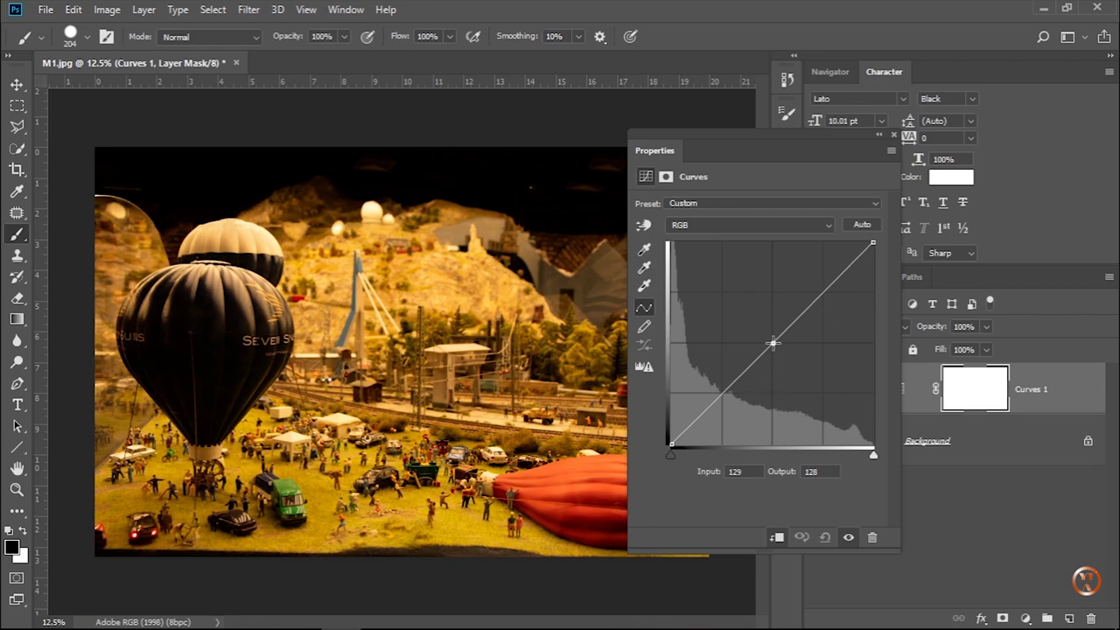
click(821, 293)
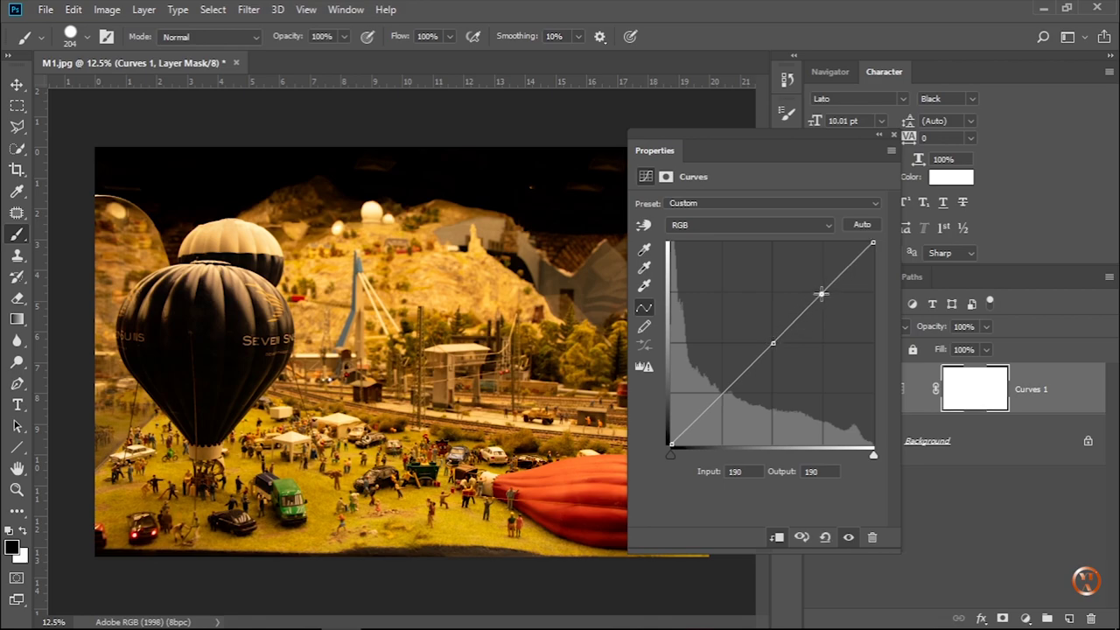
click(720, 392)
drag(720, 393, 721, 393)
mouse_move(722, 393)
mouse_down()
mouse_move(731, 274)
mouse_move(725, 389)
mouse_up()
click(821, 294)
drag(821, 295, 826, 361)
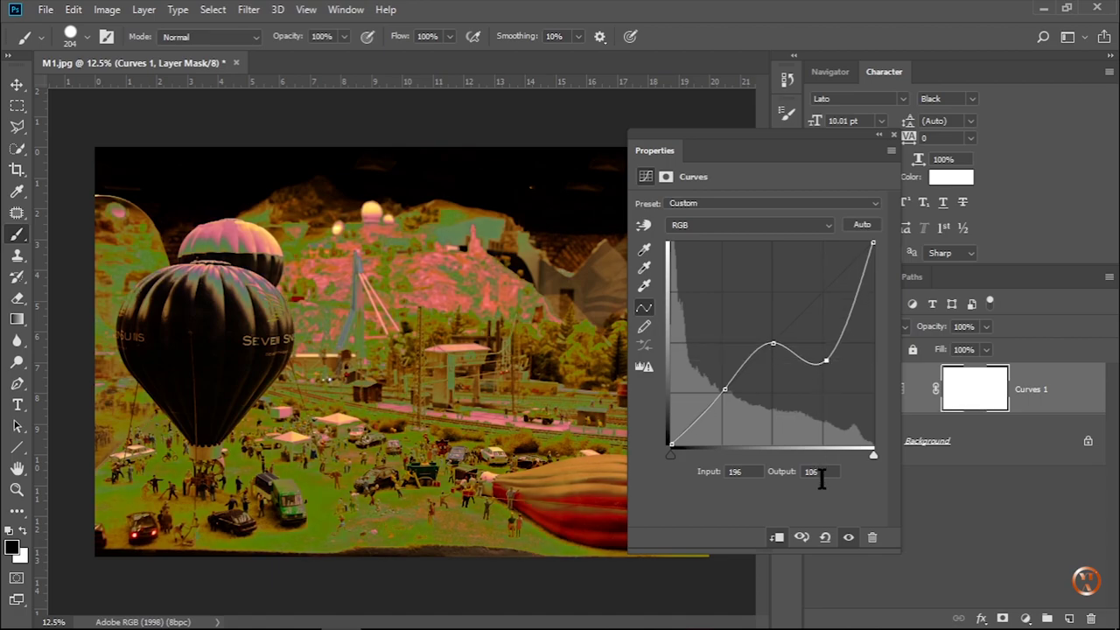
click(823, 540)
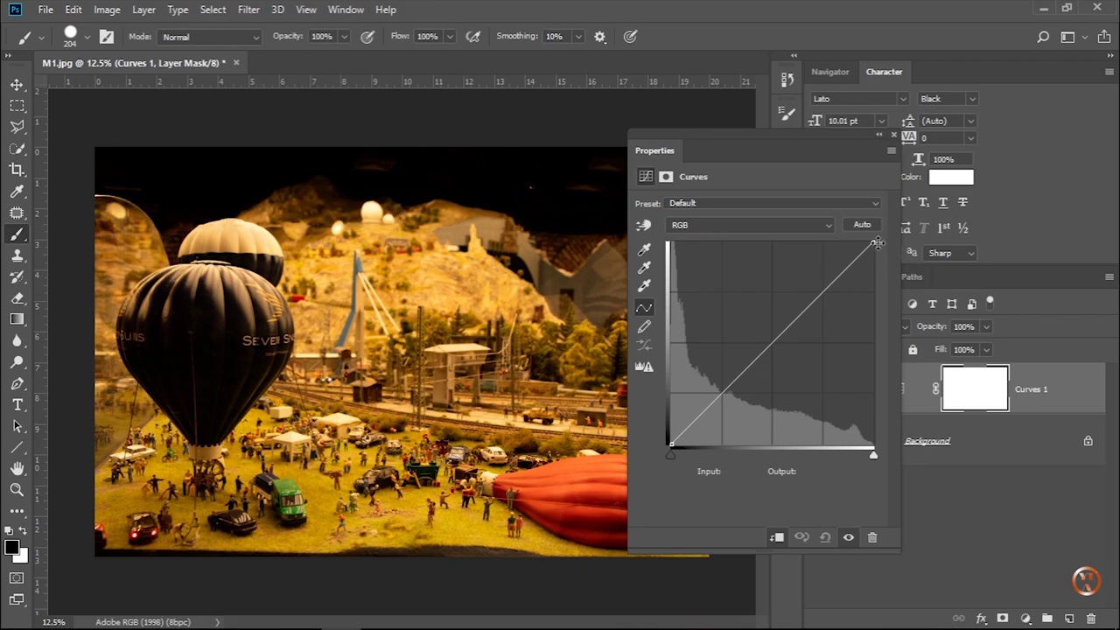
Drag the white and black points, undo both edits, and move Properties aside to reveal Layers.
drag(875, 242, 880, 463)
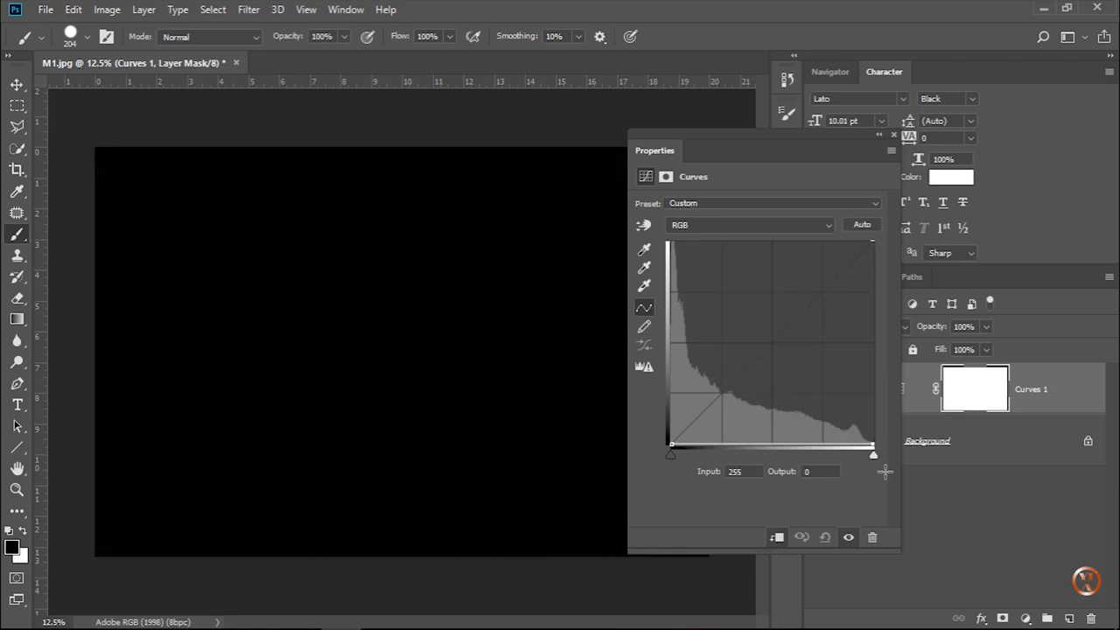
key(ctrl+z)
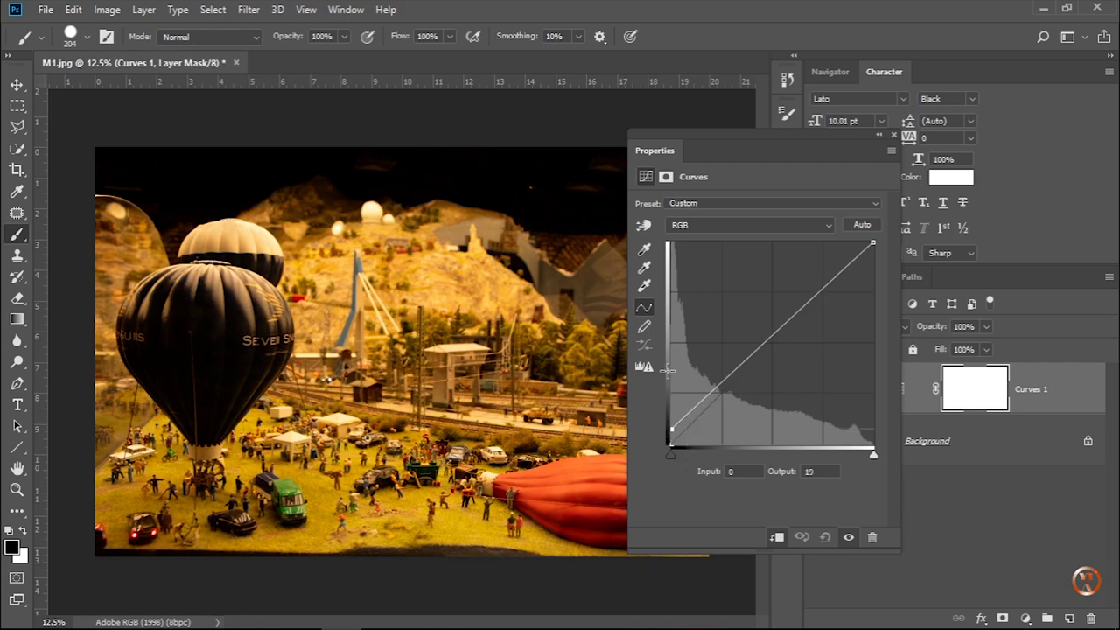
drag(671, 444, 671, 243)
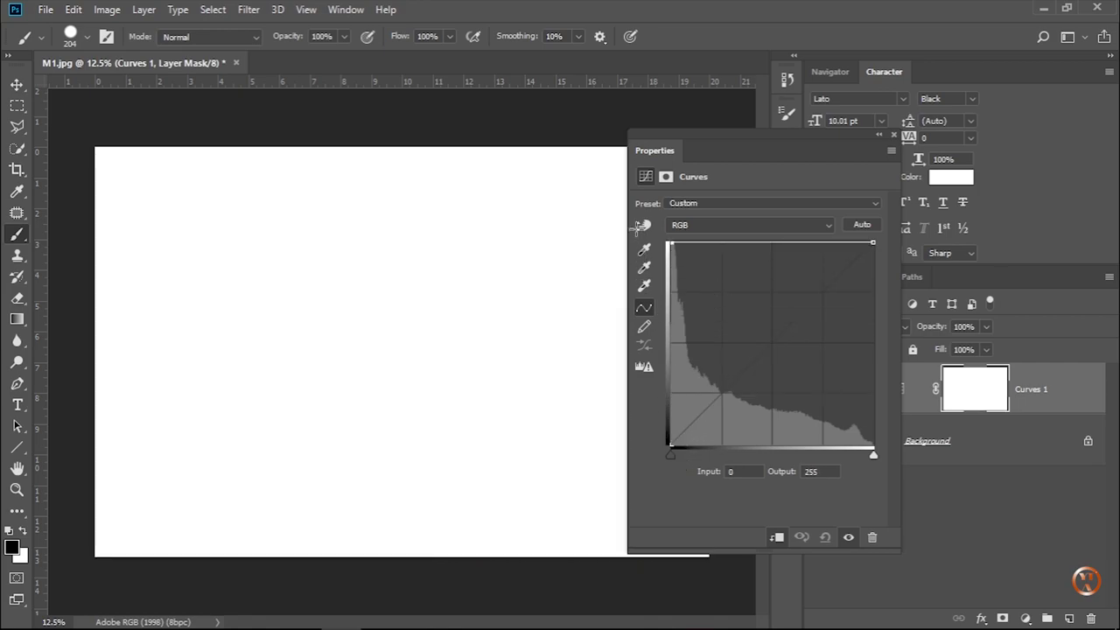
key(ctrl+z)
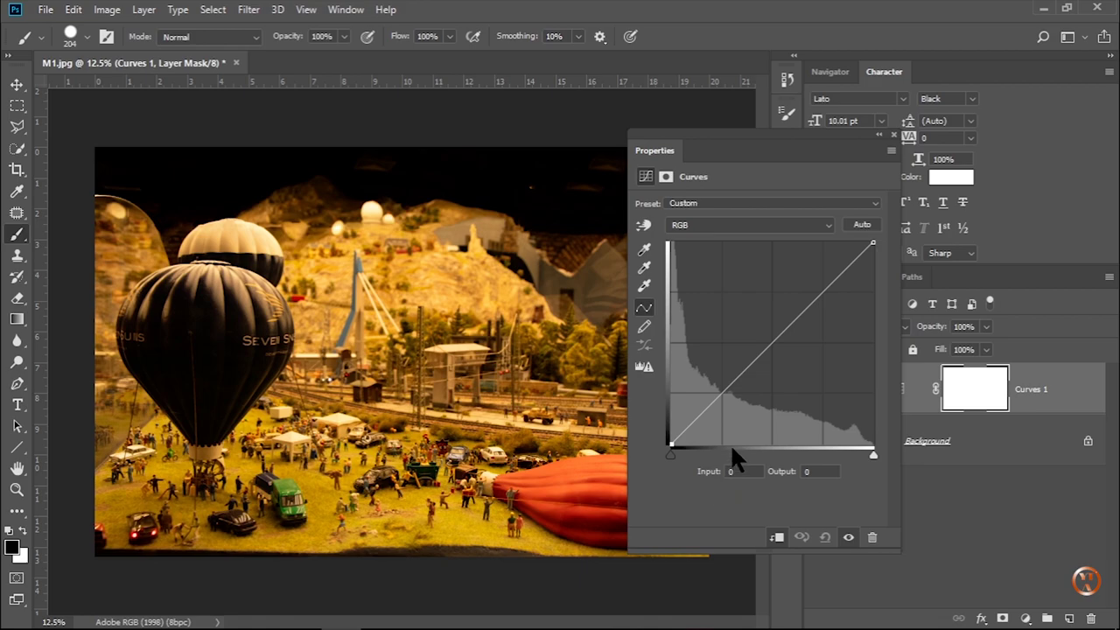
drag(709, 146, 604, 132)
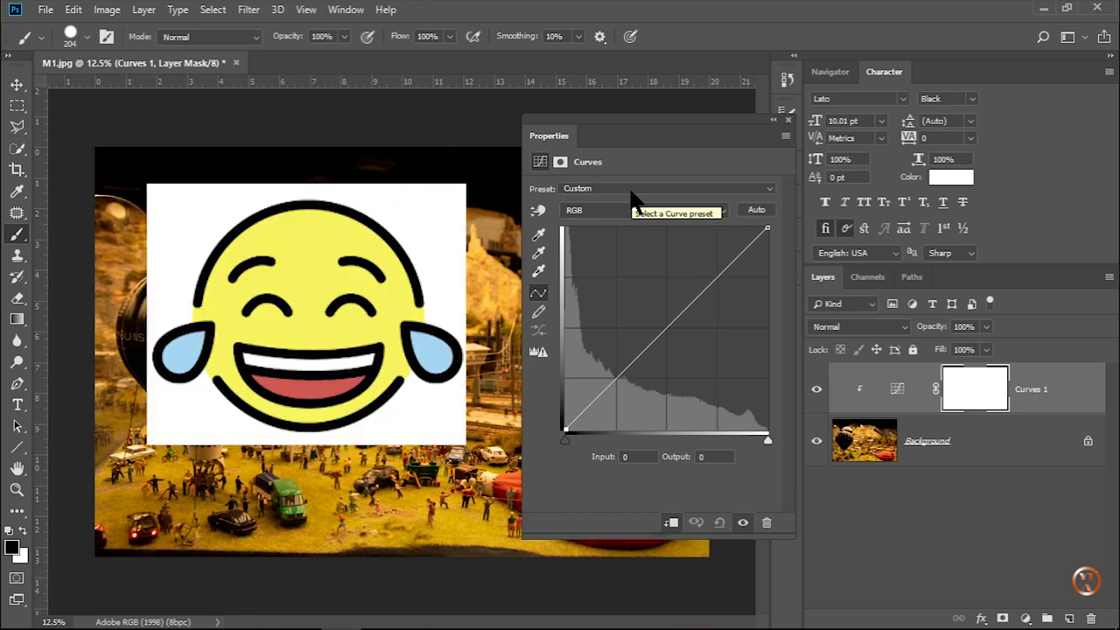
Set the Default preset, delete Curves 1, and add a fresh Curves adjustment layer.
click(632, 191)
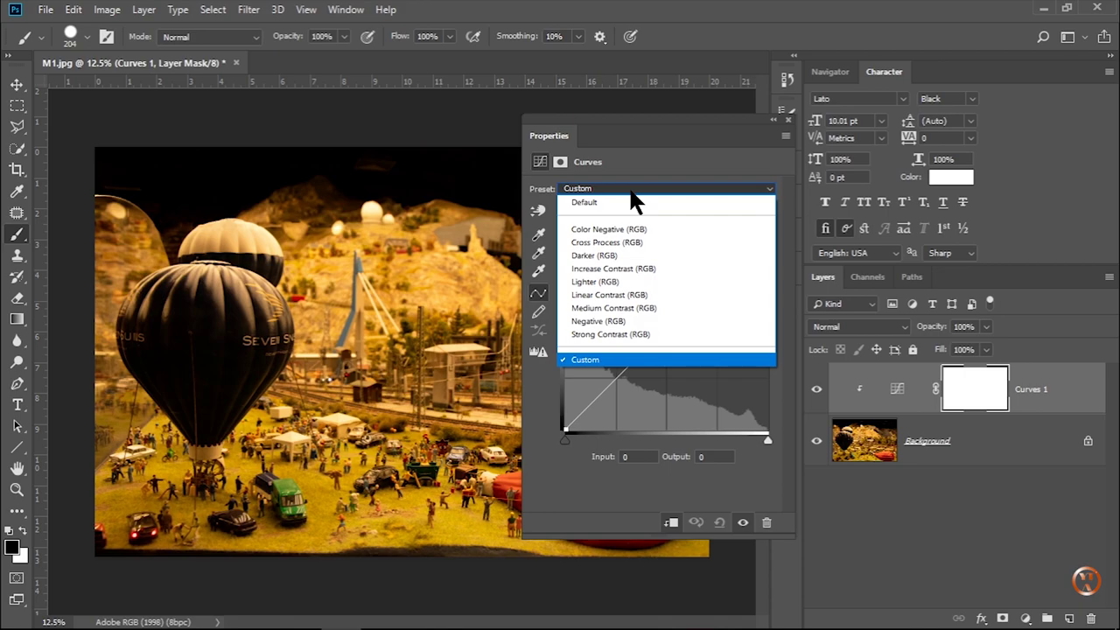
click(634, 202)
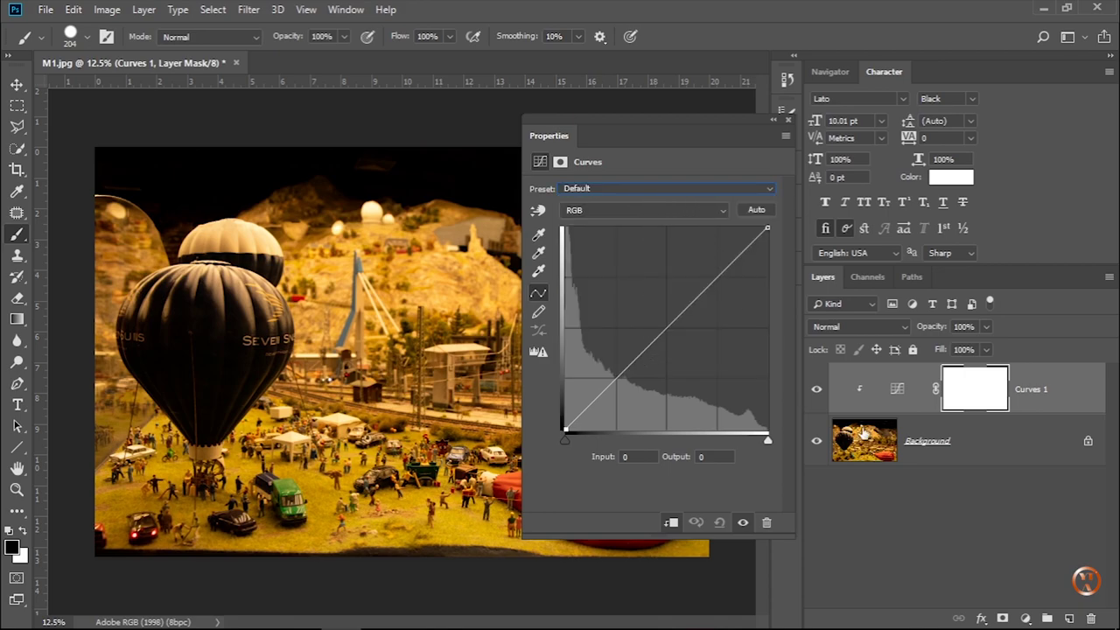
click(782, 114)
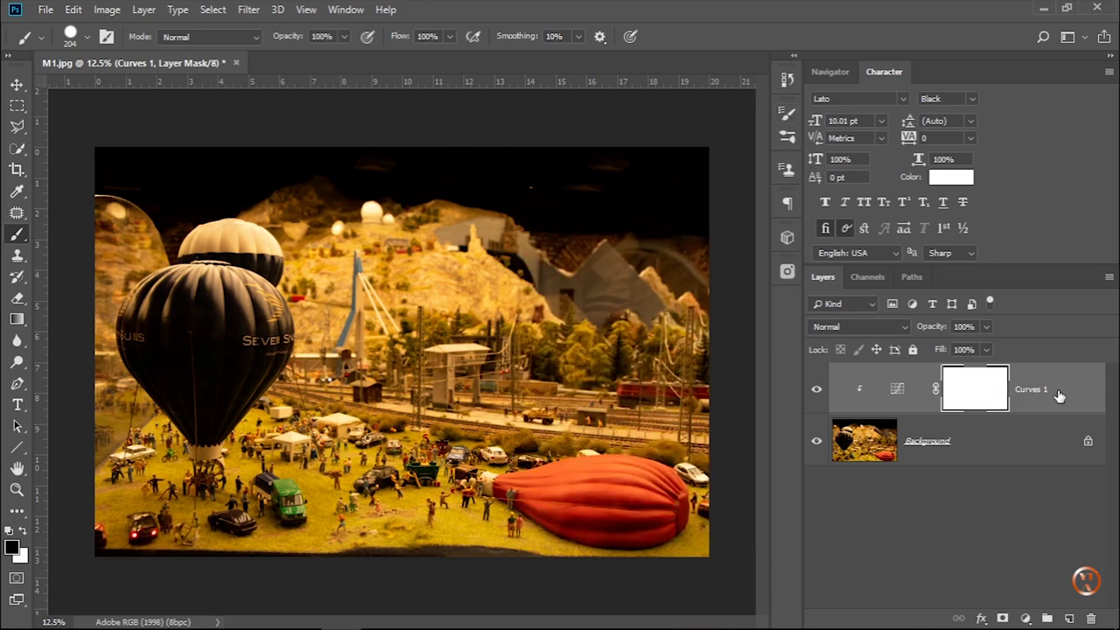
drag(1059, 395, 1091, 619)
click(1025, 618)
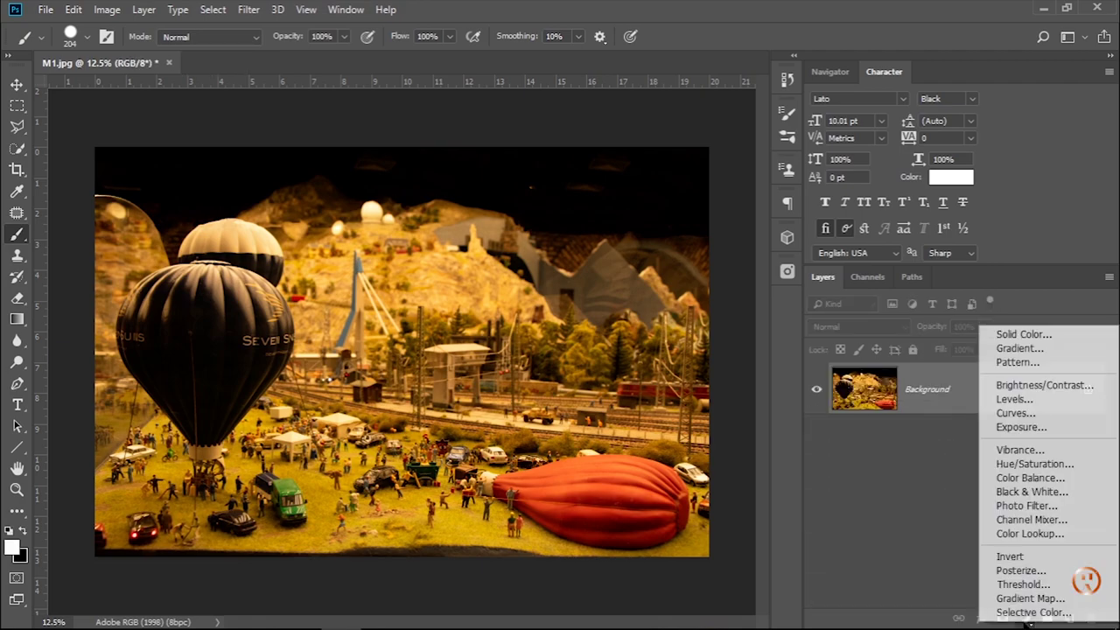
click(1017, 413)
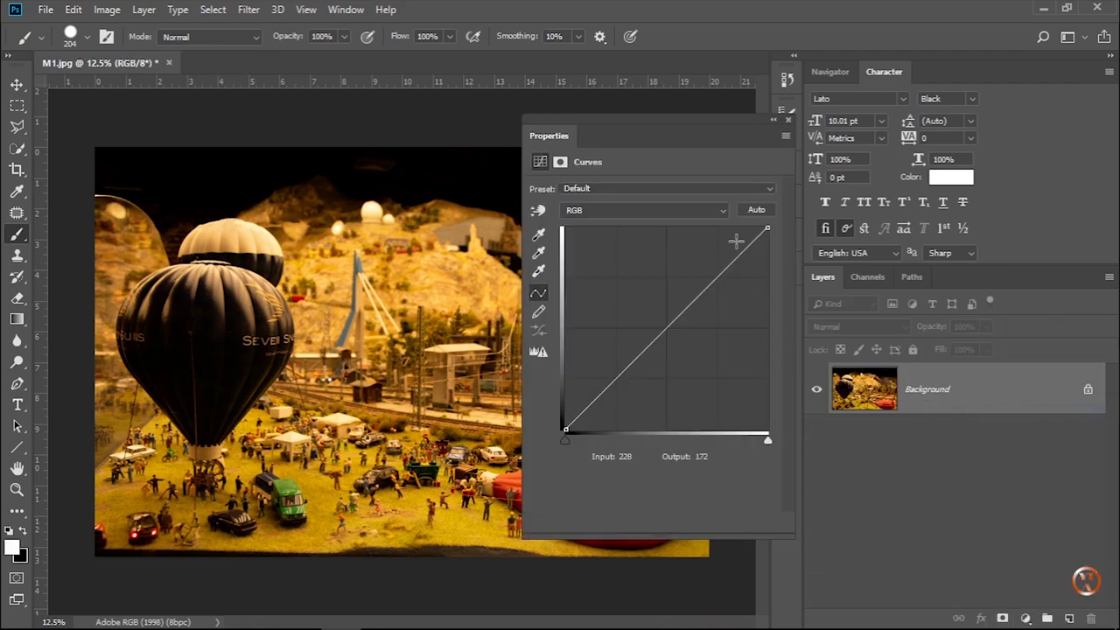
Preview the Color Negative, Linear Contrast and Negative (RGB) curve presets on the photo.
click(648, 191)
click(636, 224)
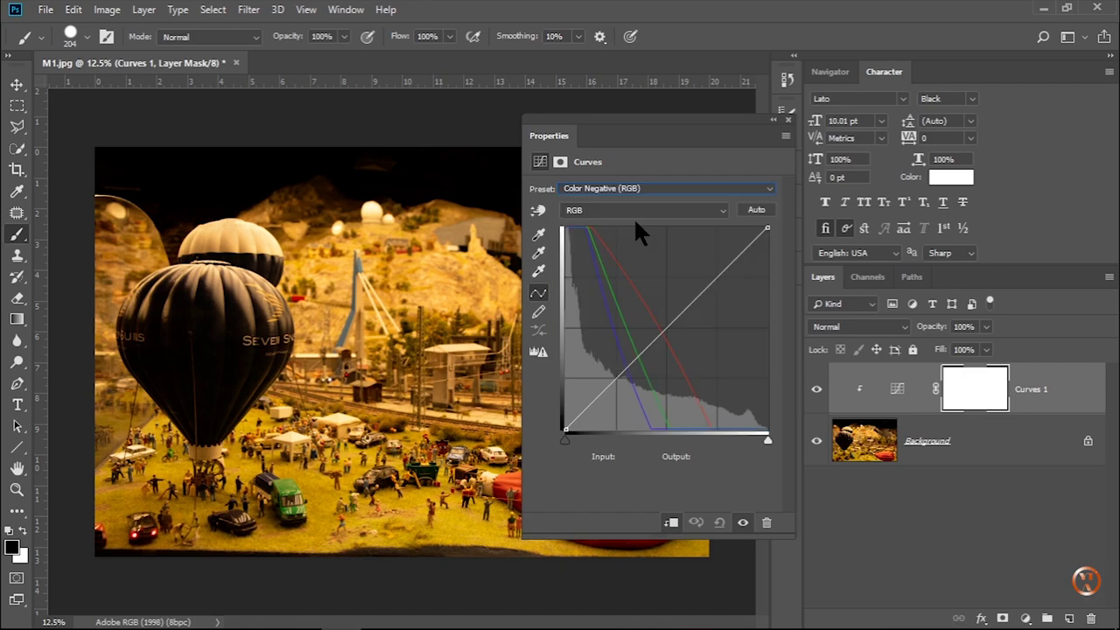
scroll(636, 183, down, 1)
scroll(636, 183, down, 1)
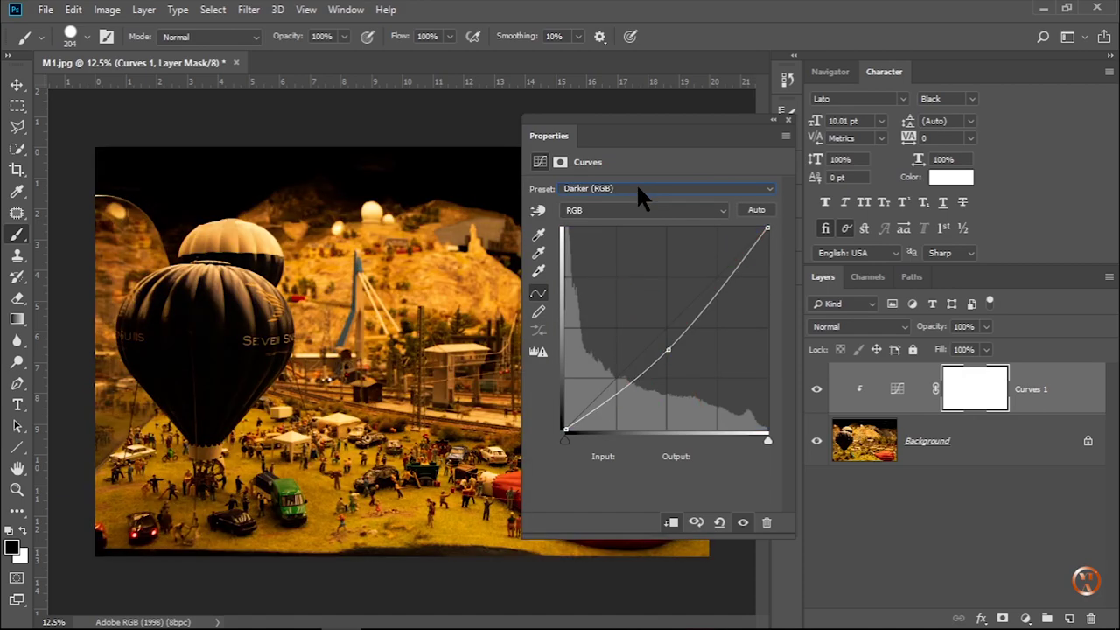
scroll(637, 183, down, 1)
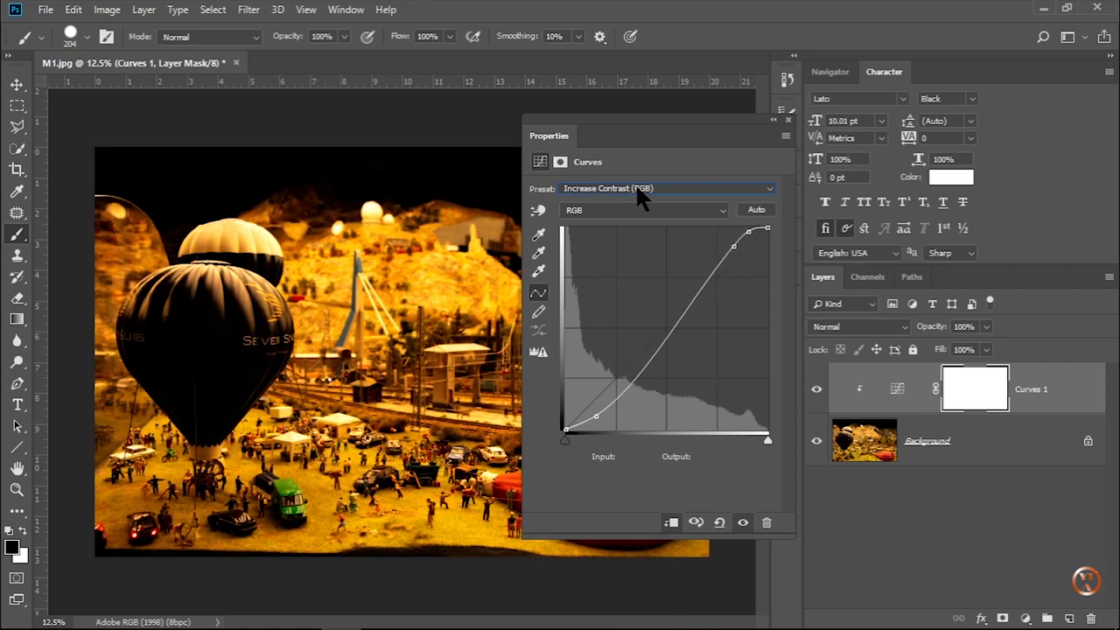
click(635, 183)
click(615, 290)
click(630, 189)
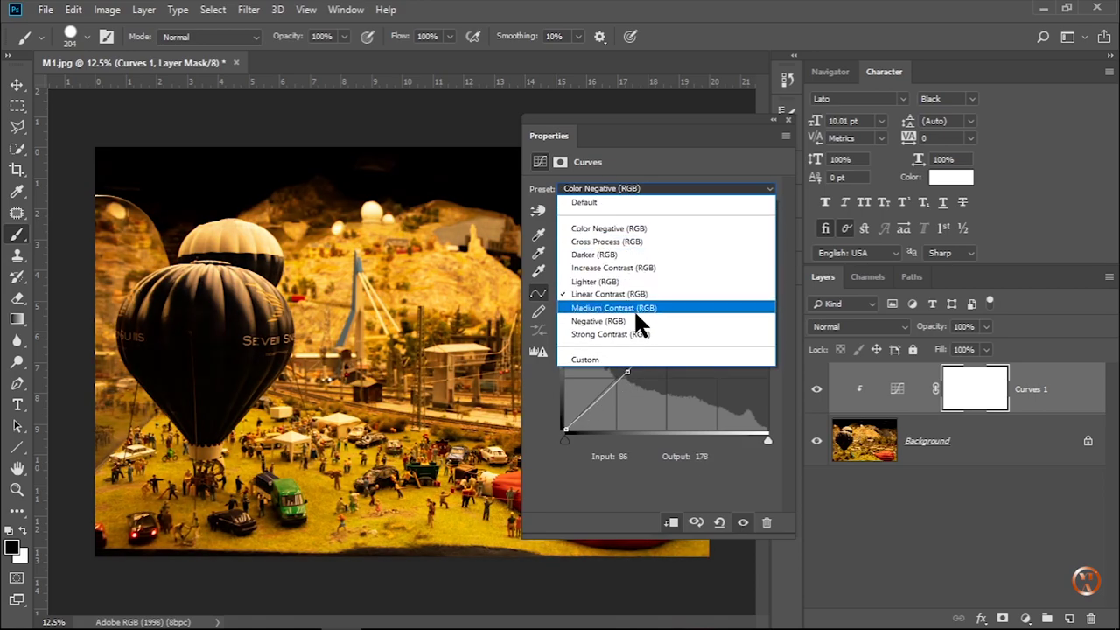
click(633, 320)
Set the Curves preset back to Default.
scroll(641, 188, down, 1)
scroll(641, 185, up, 1)
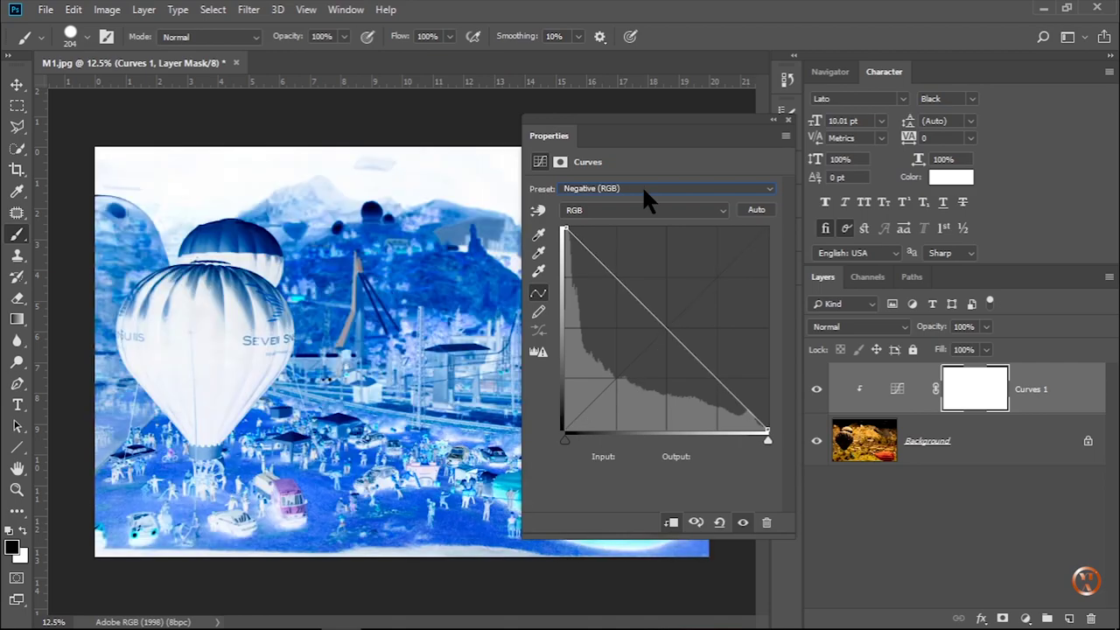
scroll(641, 184, down, 1)
click(644, 188)
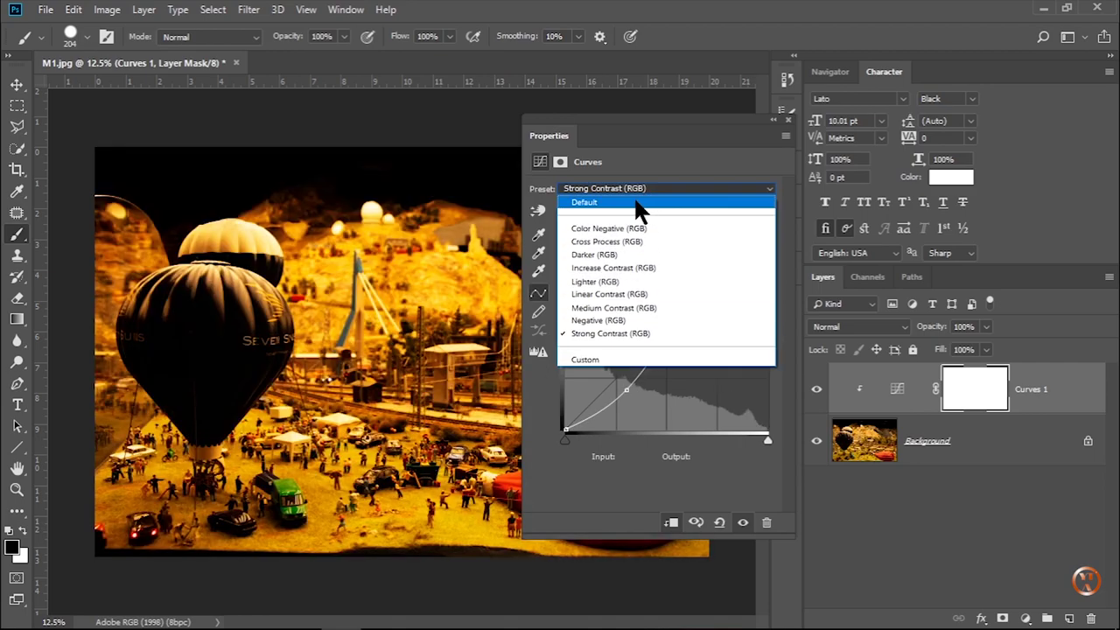
click(644, 200)
click(641, 191)
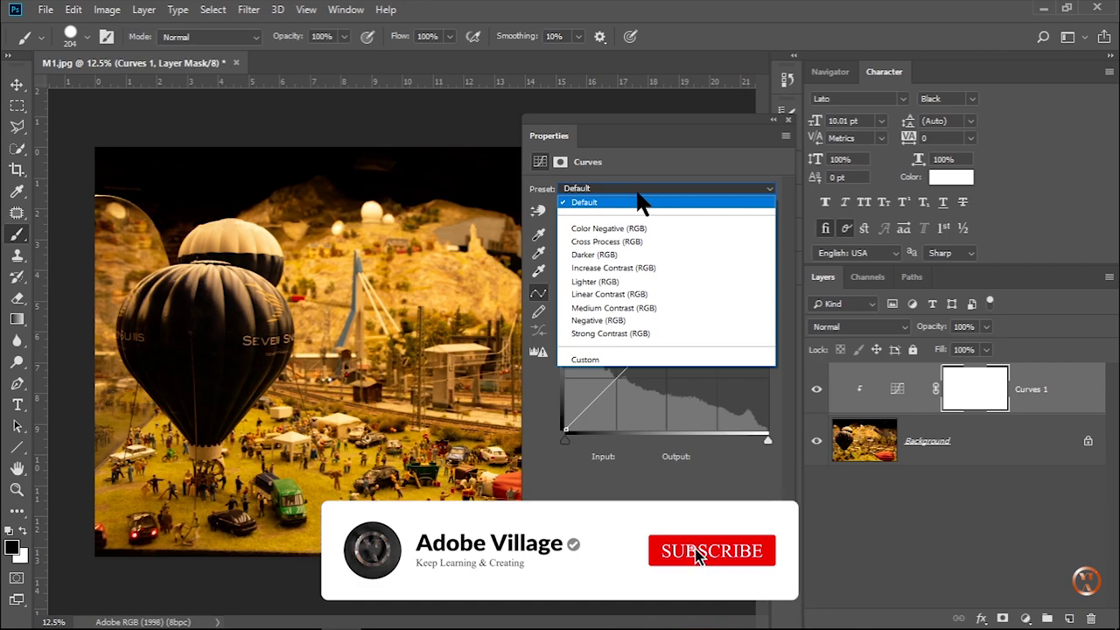
click(637, 202)
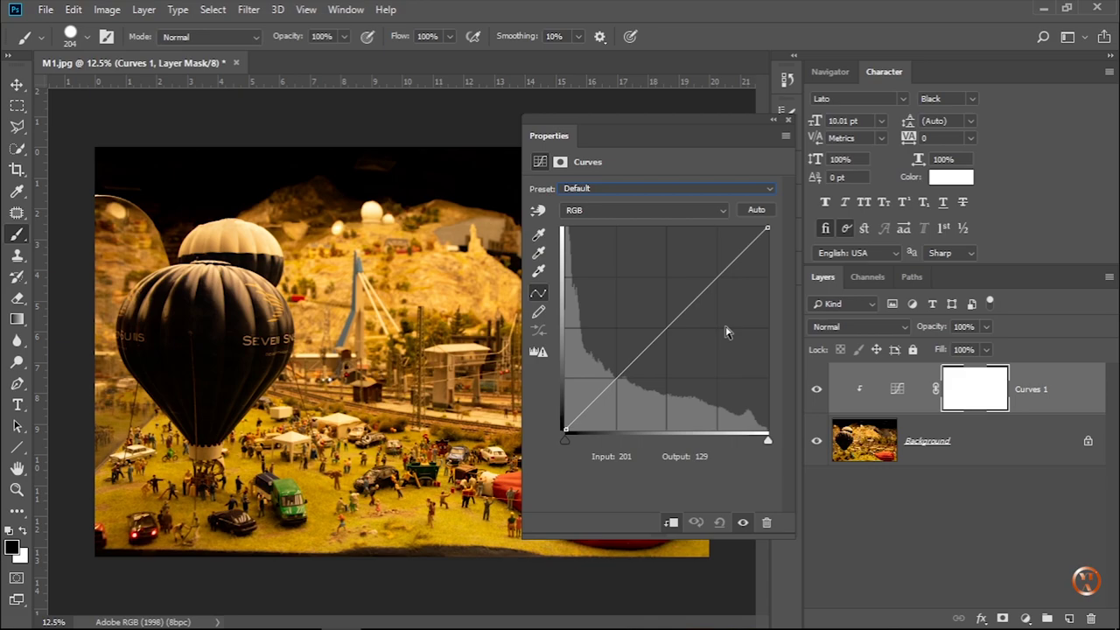
View the Red, Blue and Green channel curves in turn, then return to composite RGB.
click(633, 214)
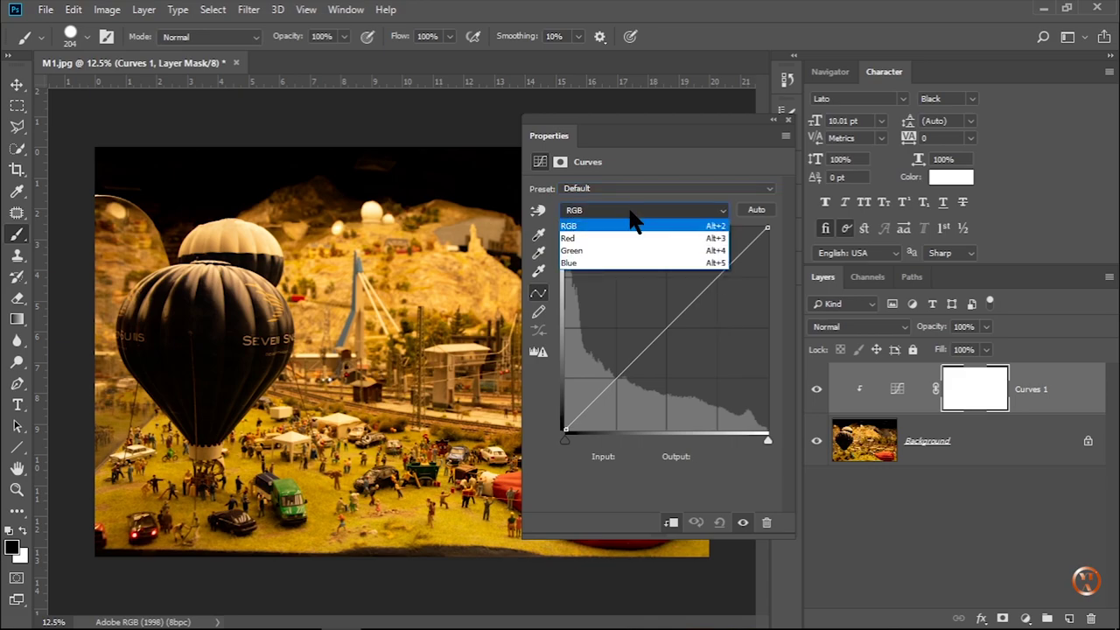
click(628, 220)
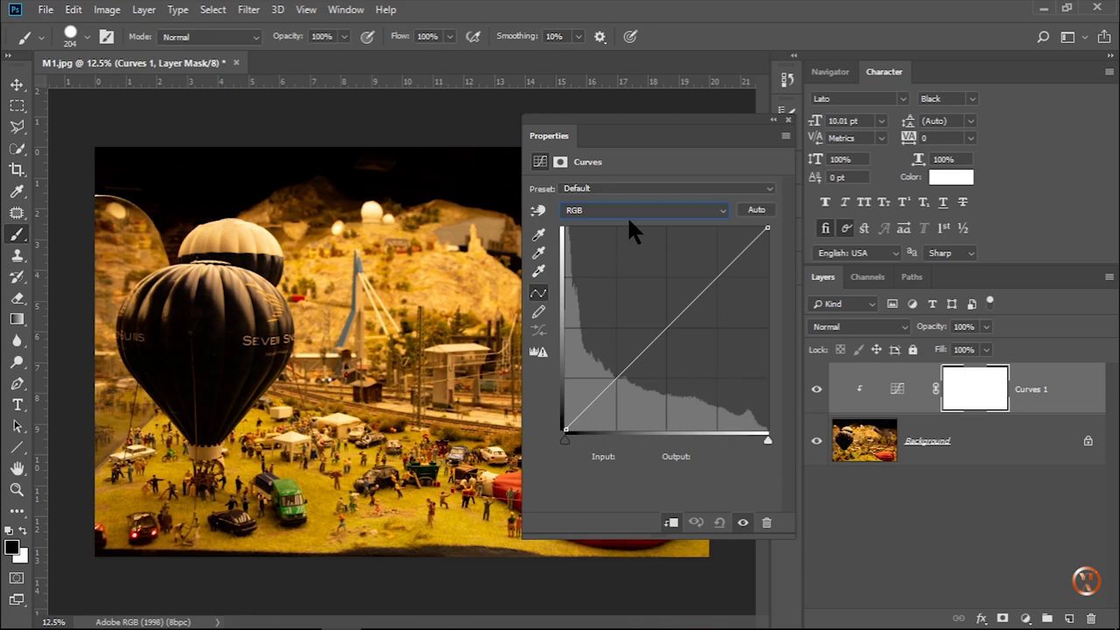
click(643, 216)
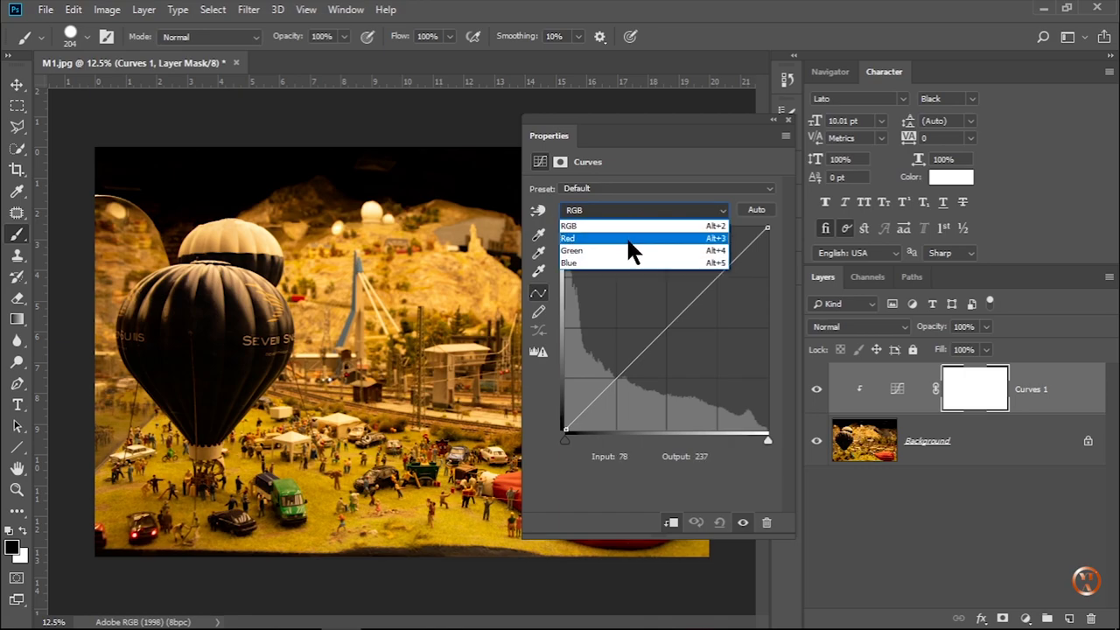
click(629, 239)
click(630, 217)
click(630, 263)
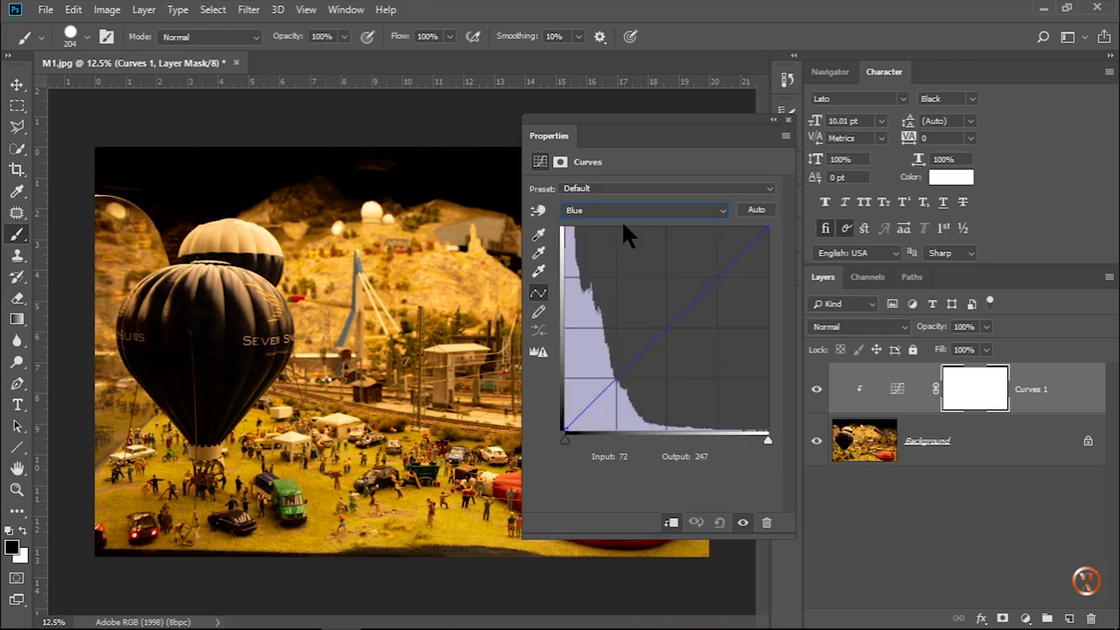
click(624, 216)
click(618, 251)
click(618, 215)
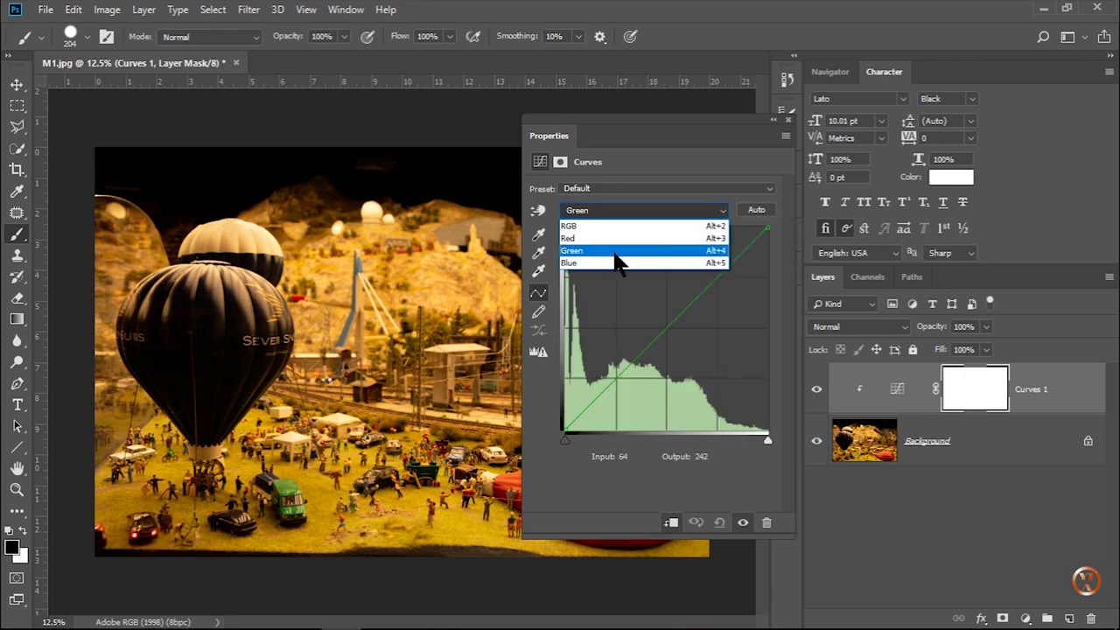
click(615, 262)
click(624, 214)
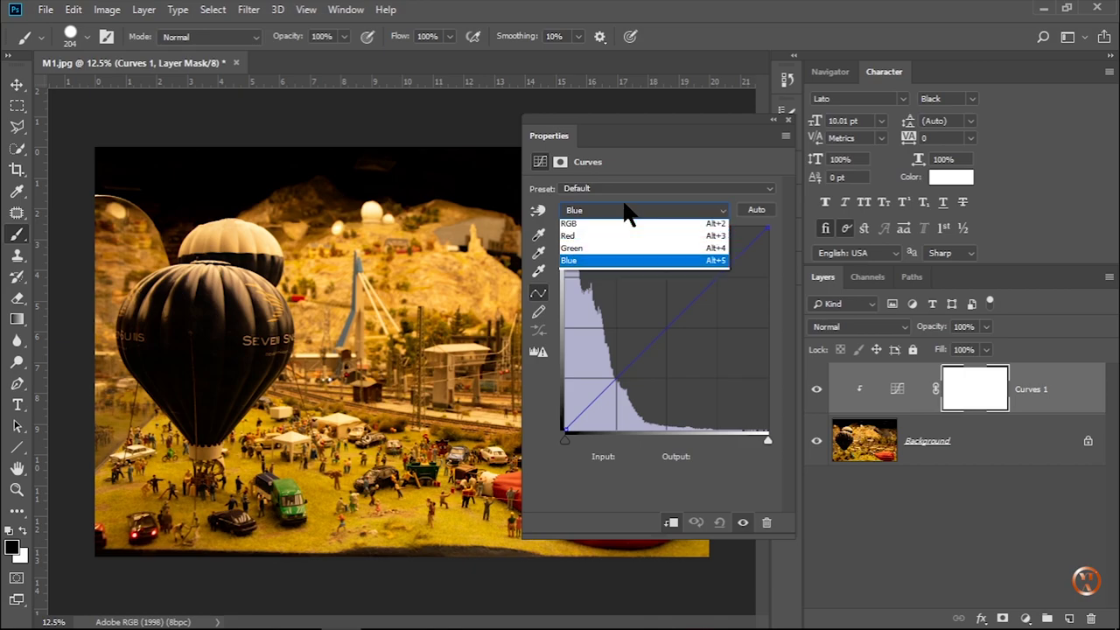
click(617, 224)
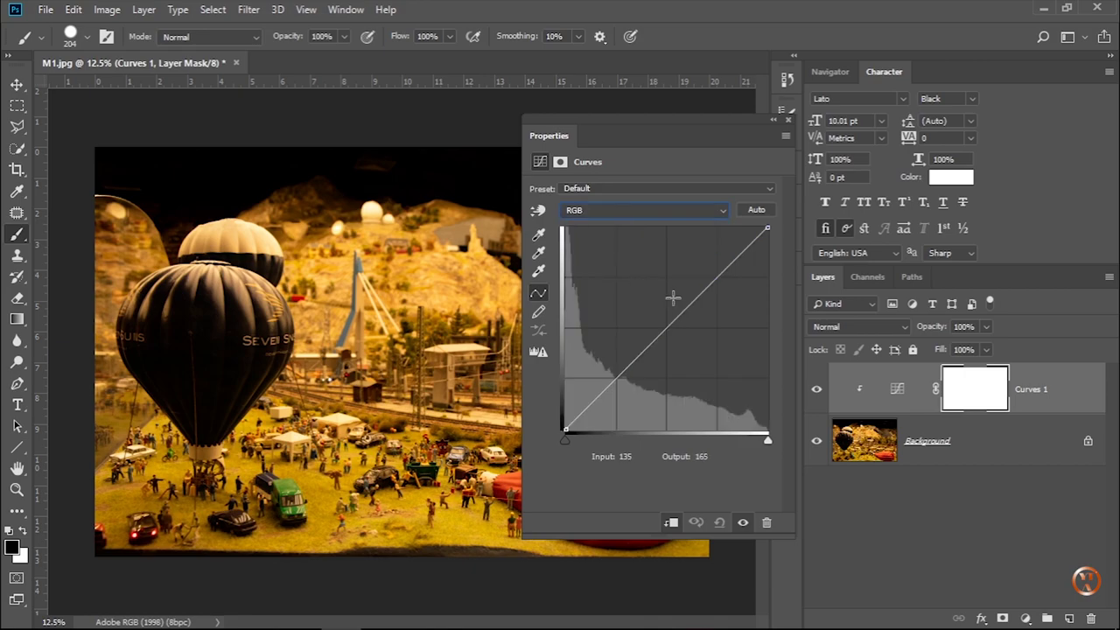
Drag the Curves Properties panel slightly right to reveal more of the photo.
drag(672, 124, 733, 138)
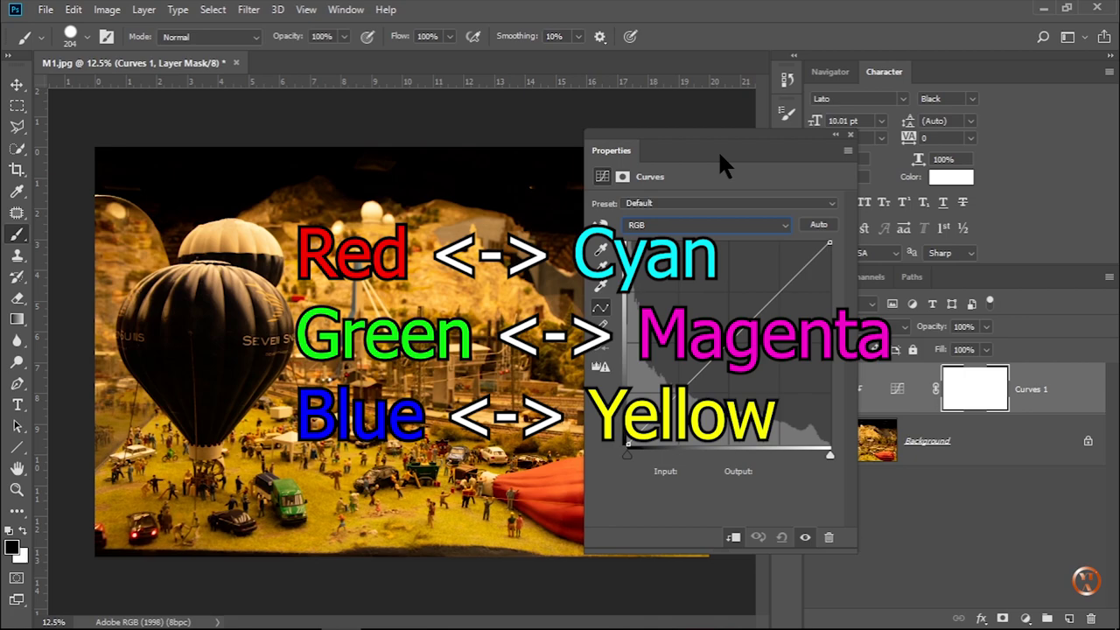
On the Red channel, add a midpoint and drag it to Input 127, Output 81.
click(711, 225)
click(710, 254)
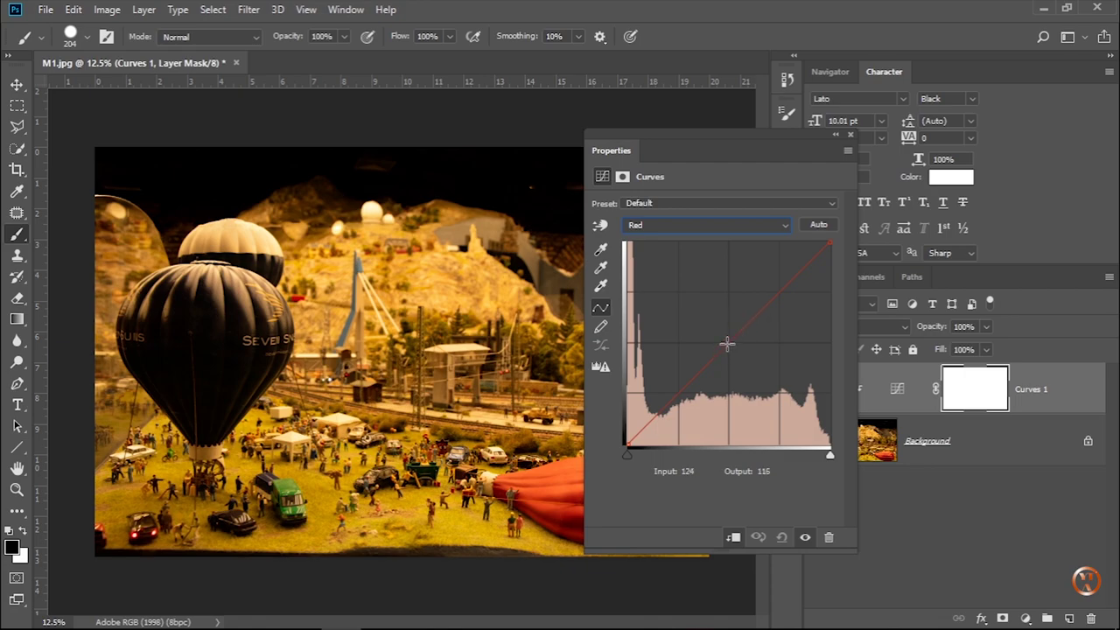
click(726, 342)
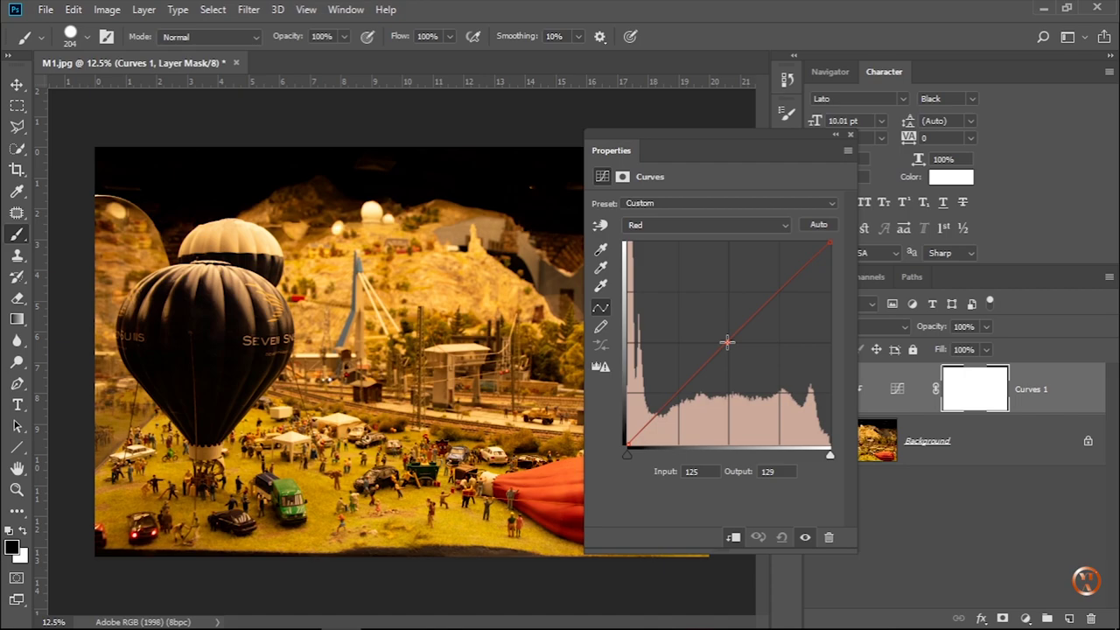
drag(727, 343, 727, 316)
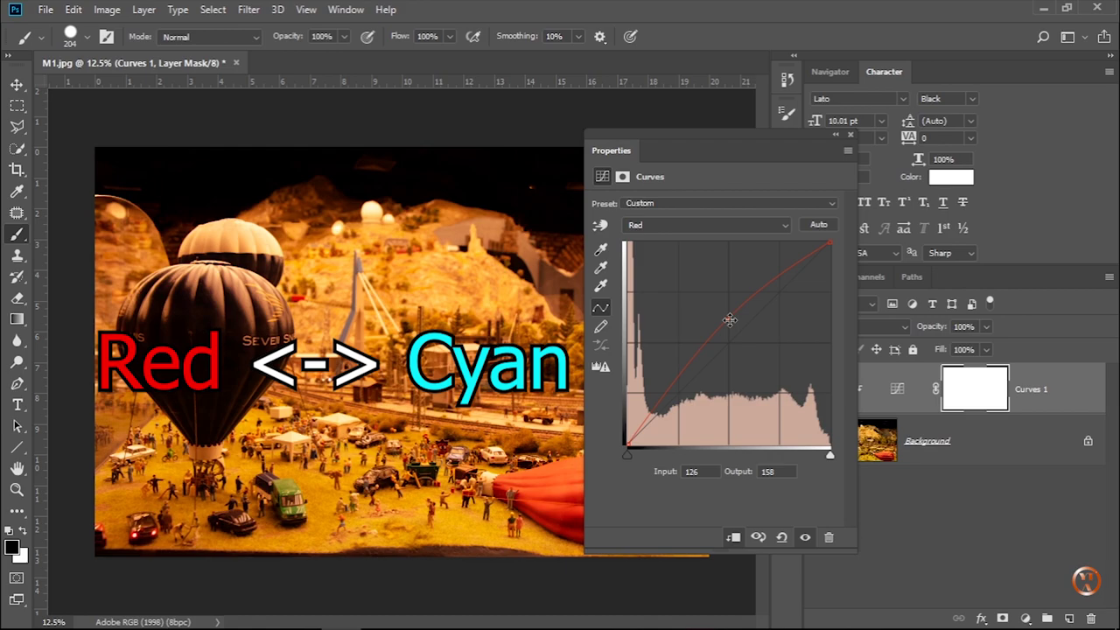
drag(729, 321, 730, 378)
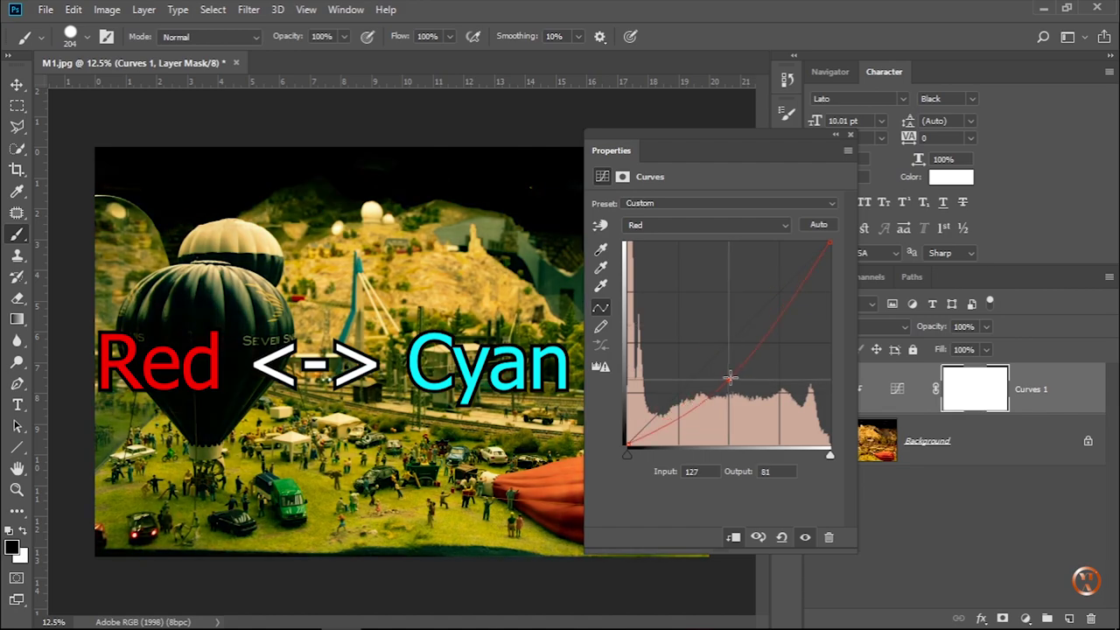
Lower the Green and Blue channel midtones for magenta and yellow shifts, then reset the curves.
click(737, 225)
click(725, 265)
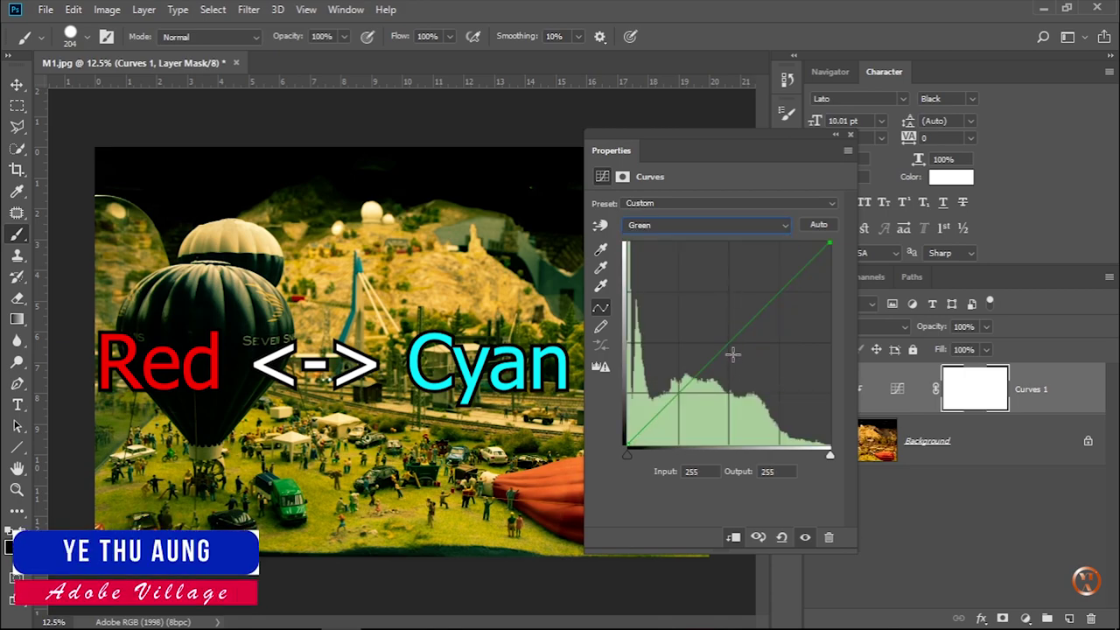
mouse_move(729, 345)
mouse_down()
mouse_move(728, 322)
mouse_move(730, 408)
mouse_up()
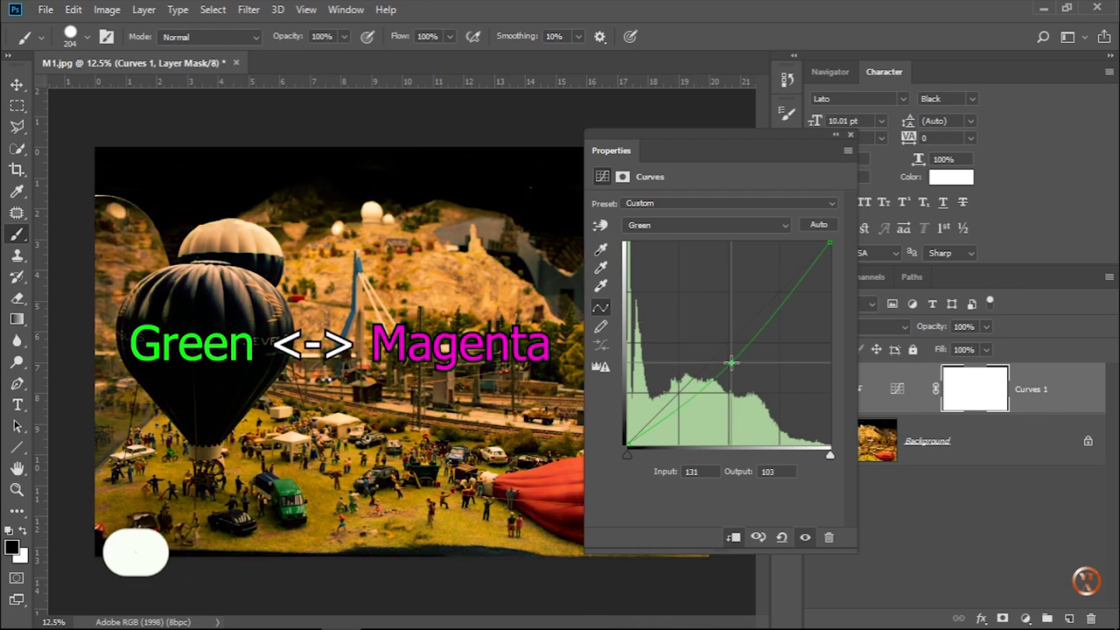
click(720, 230)
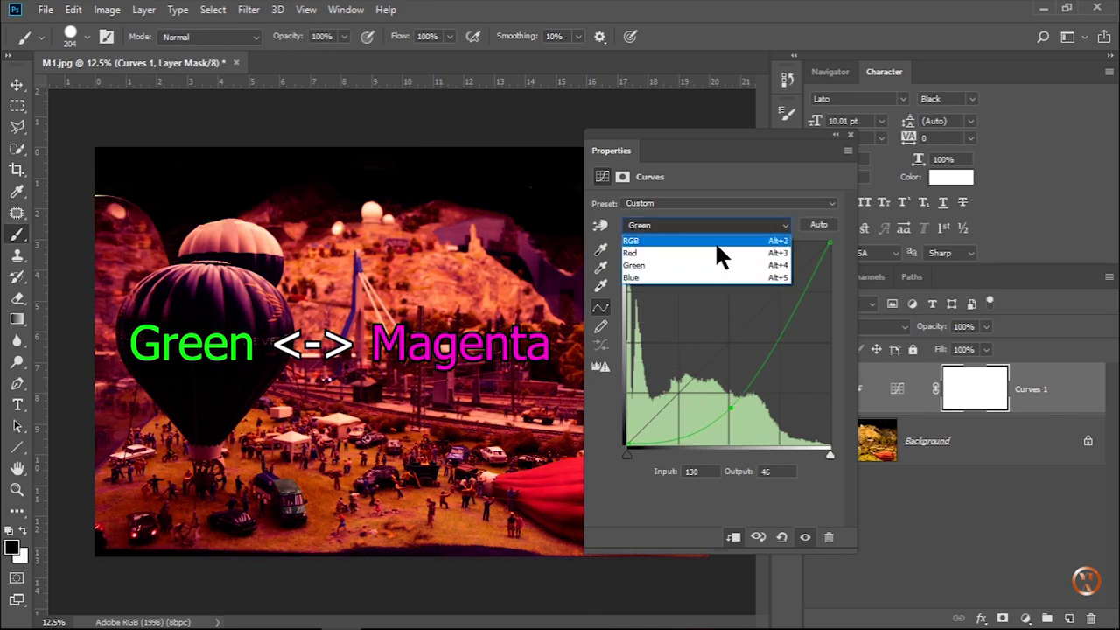
click(710, 283)
mouse_move(728, 347)
mouse_down()
mouse_move(728, 310)
mouse_move(726, 393)
mouse_up()
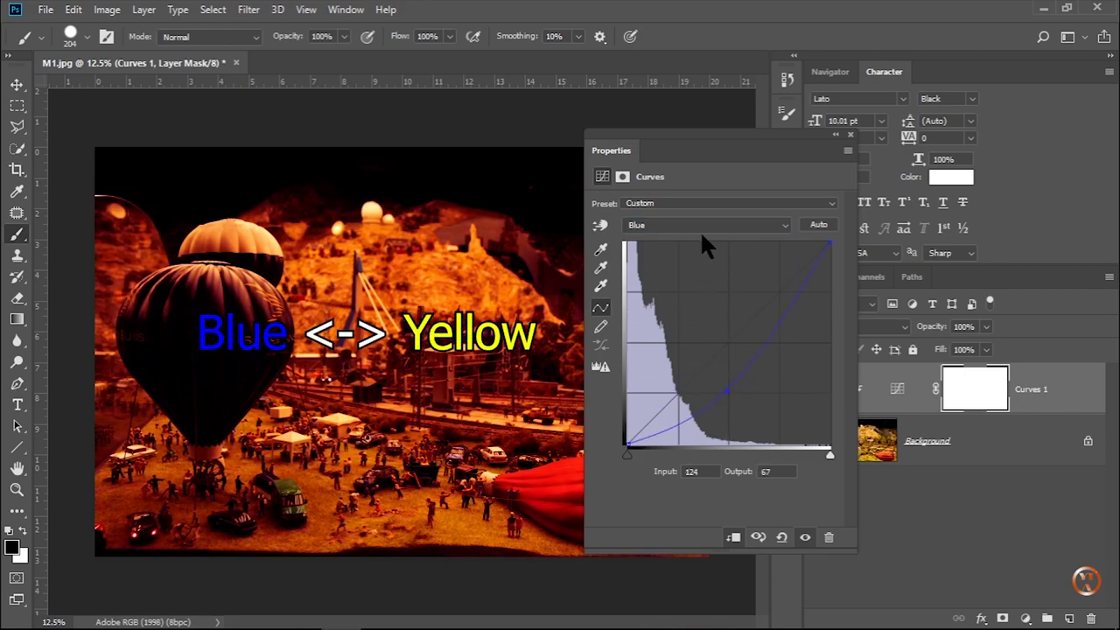
click(699, 225)
click(707, 256)
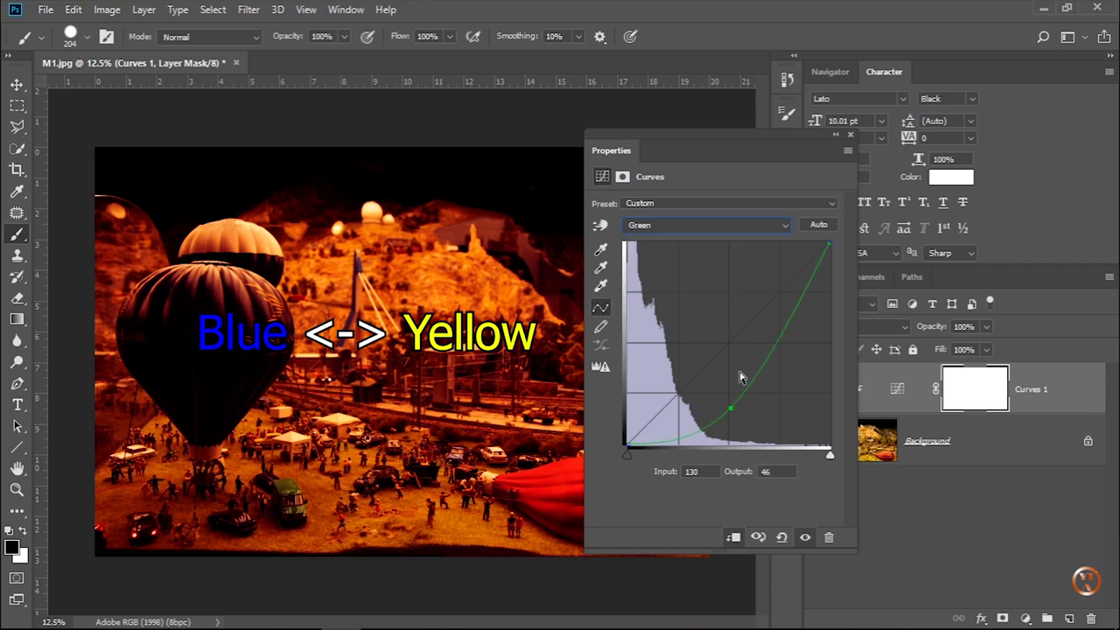
click(782, 537)
Pull down the Blue curve for a yellow cast, compare before/after, reset, and shift the panel right.
click(706, 226)
click(709, 241)
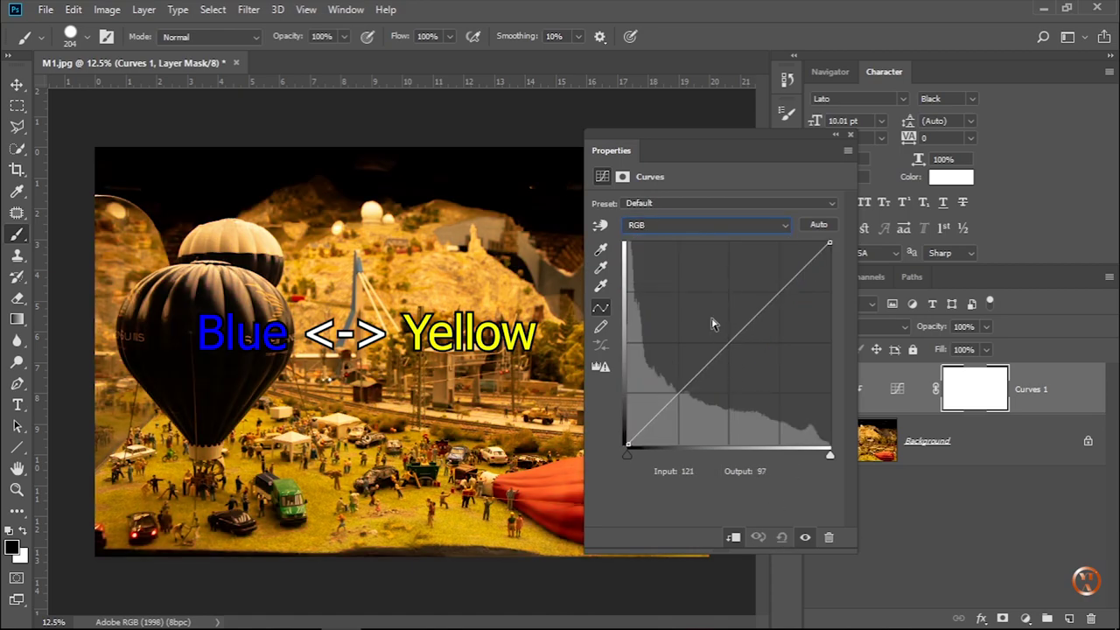
click(683, 253)
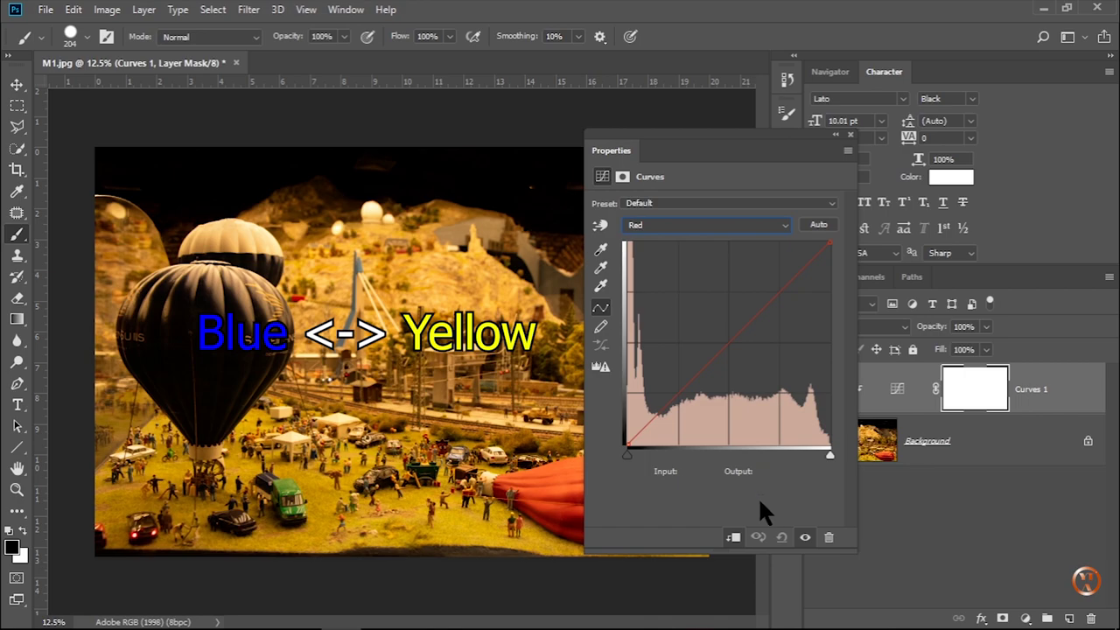
click(712, 224)
click(706, 280)
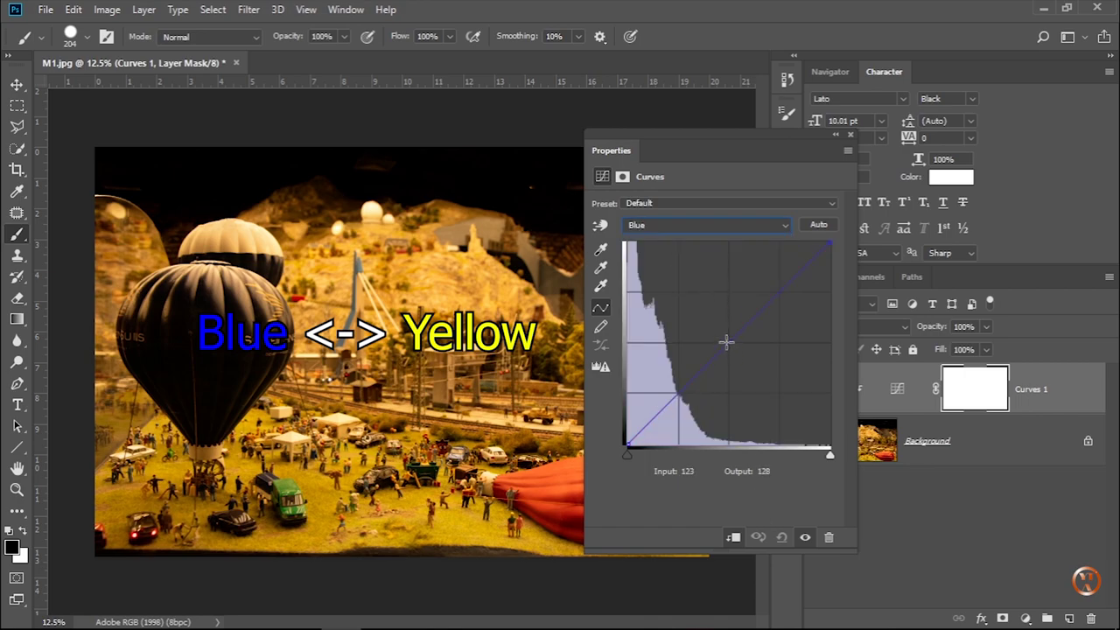
mouse_move(727, 343)
mouse_down()
mouse_move(745, 473)
mouse_move(742, 432)
mouse_up()
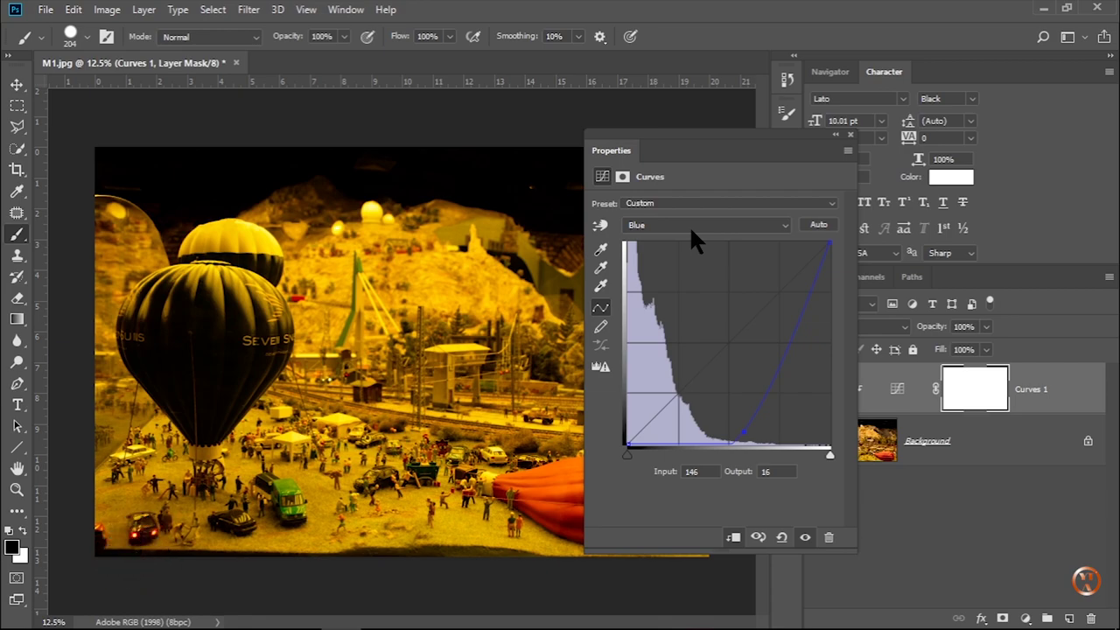
click(758, 538)
click(758, 539)
click(780, 539)
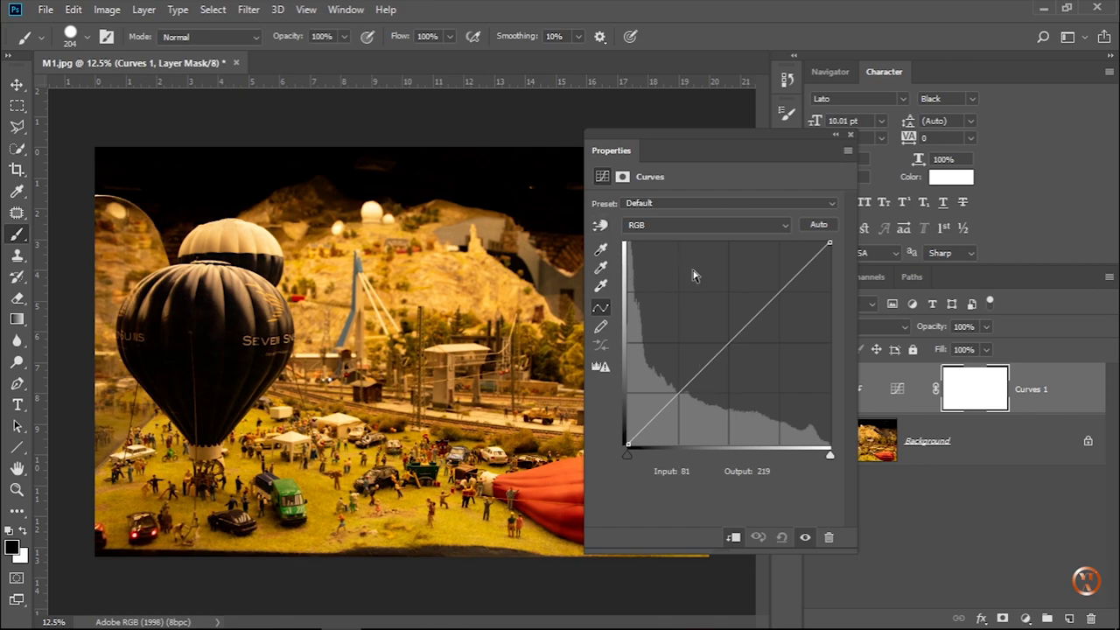
drag(709, 145, 746, 149)
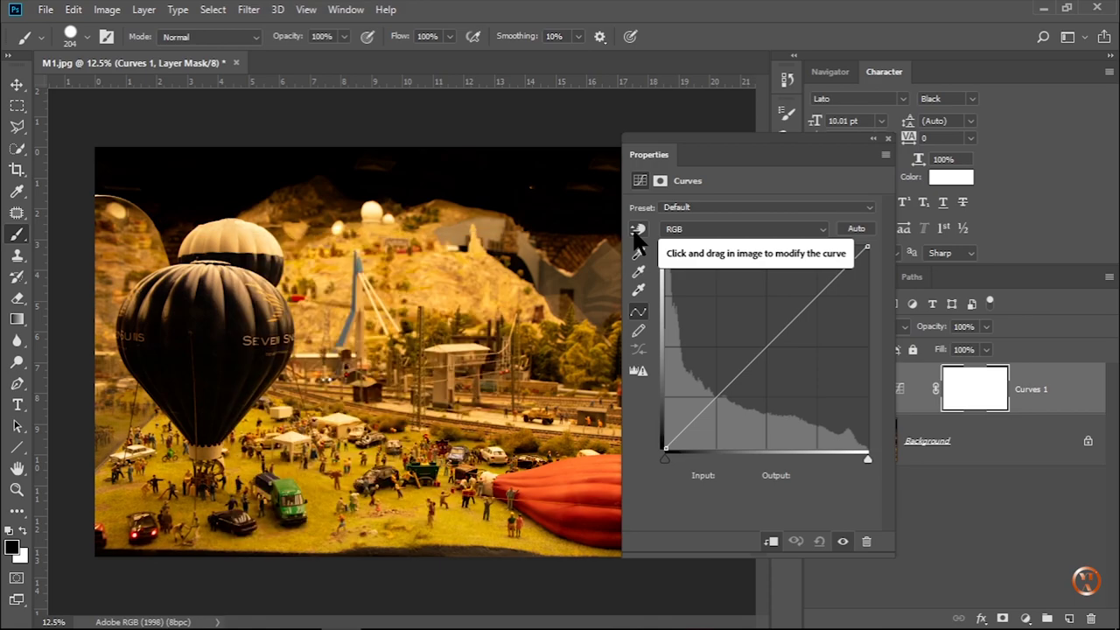
With the targeted adjustment tool, drag on the dark balloon to set a point at Input 16, Output 9.
click(636, 229)
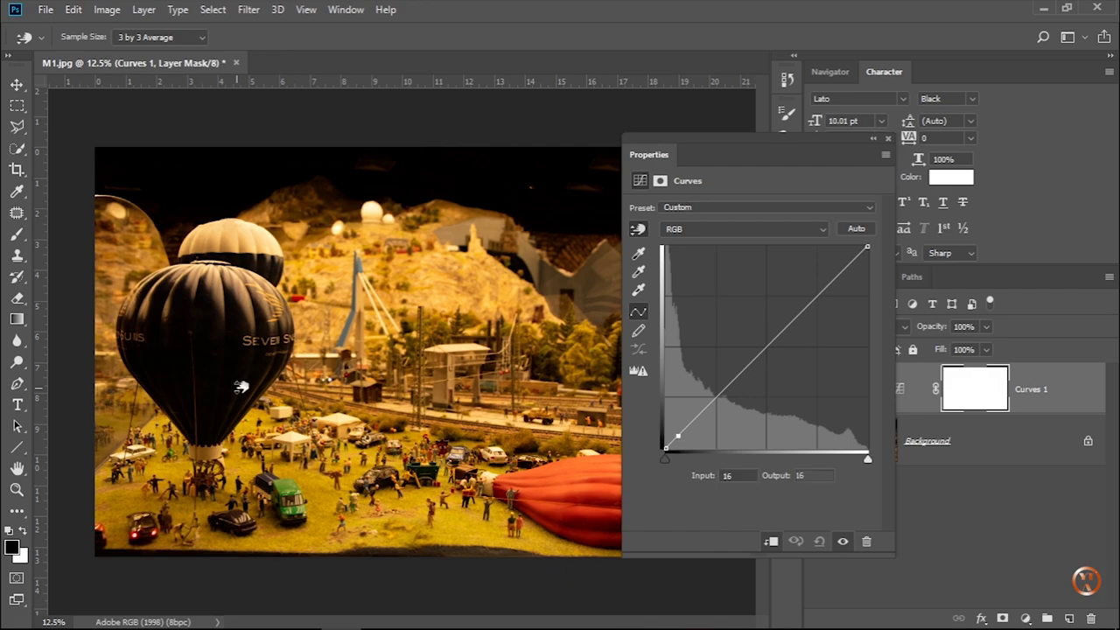
mouse_move(243, 382)
mouse_down()
mouse_move(248, 304)
mouse_move(241, 374)
mouse_up()
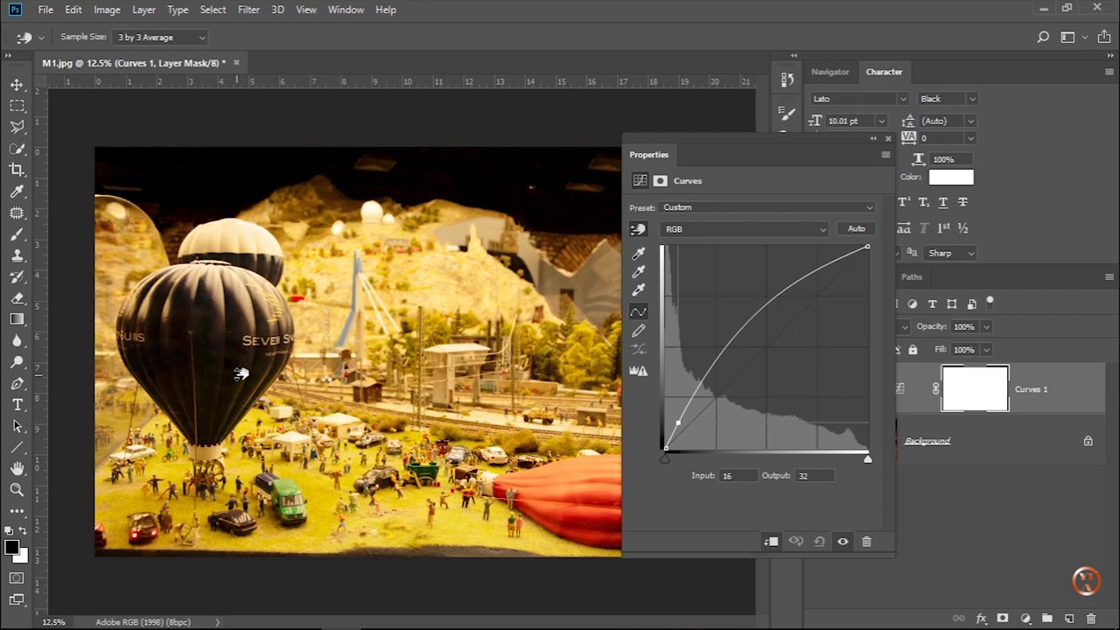
drag(241, 374, 242, 394)
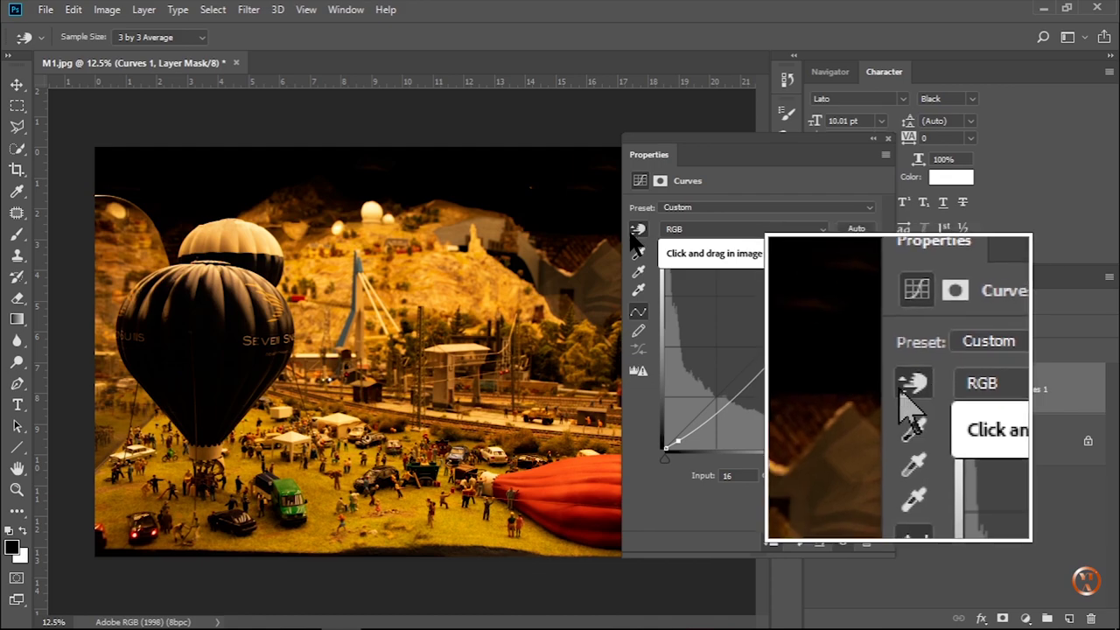
Toggle off the on-image tool, move the panel aside, and reset Curves to a straight line.
click(639, 230)
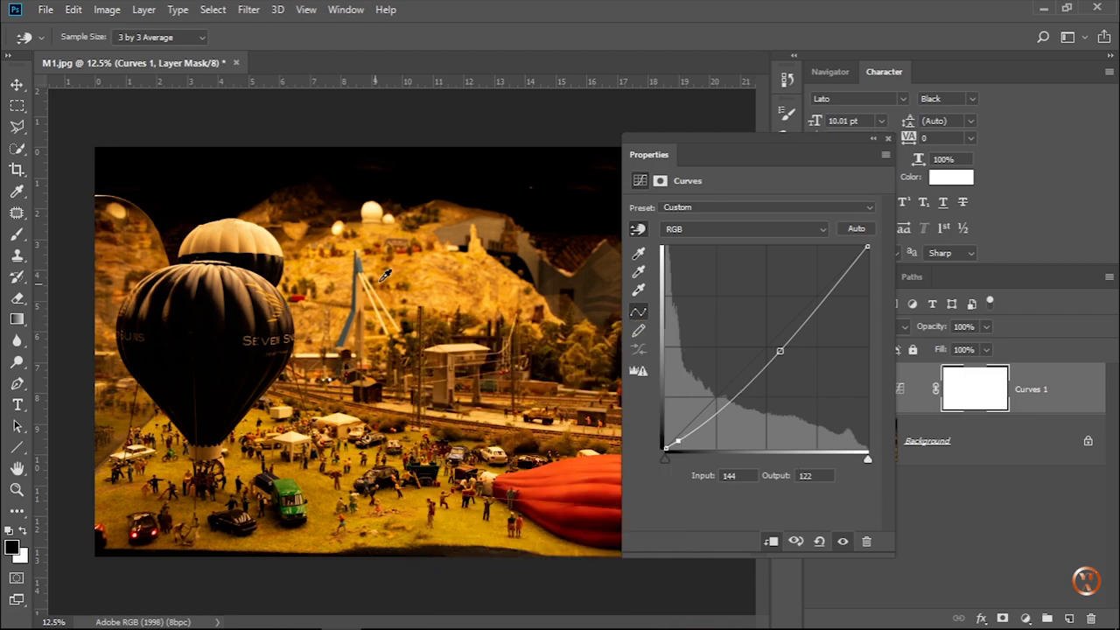
drag(815, 146, 698, 142)
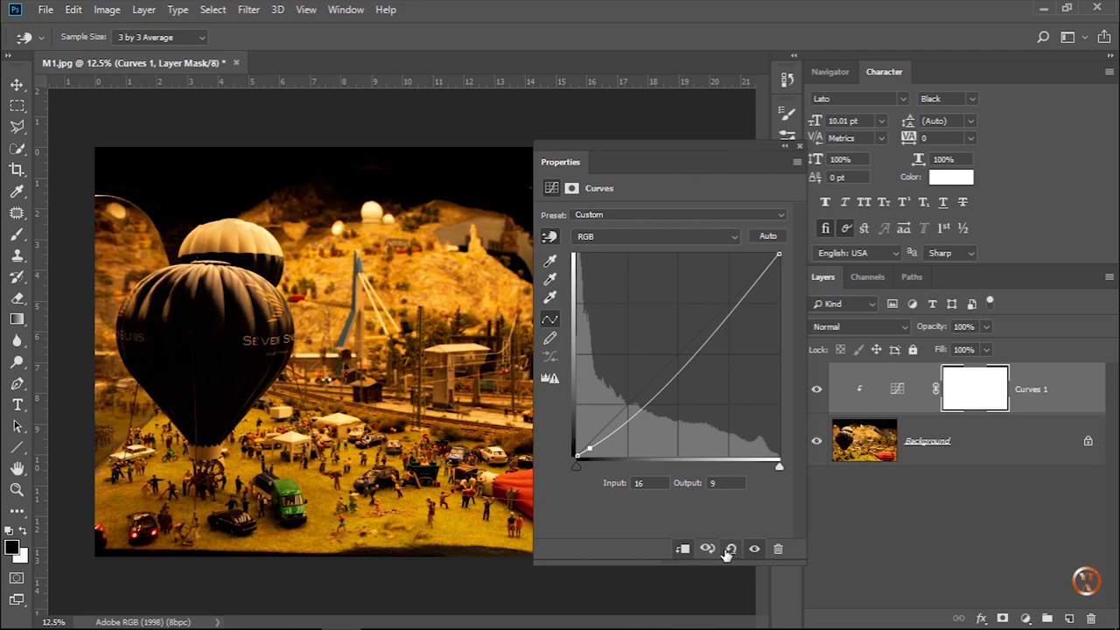
click(729, 550)
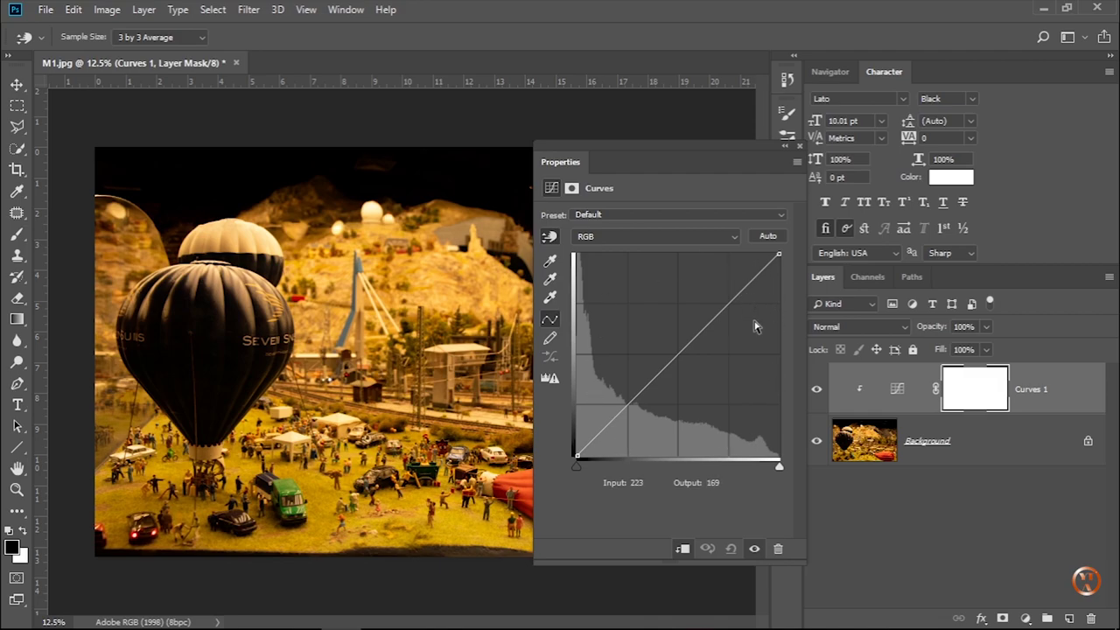
click(693, 237)
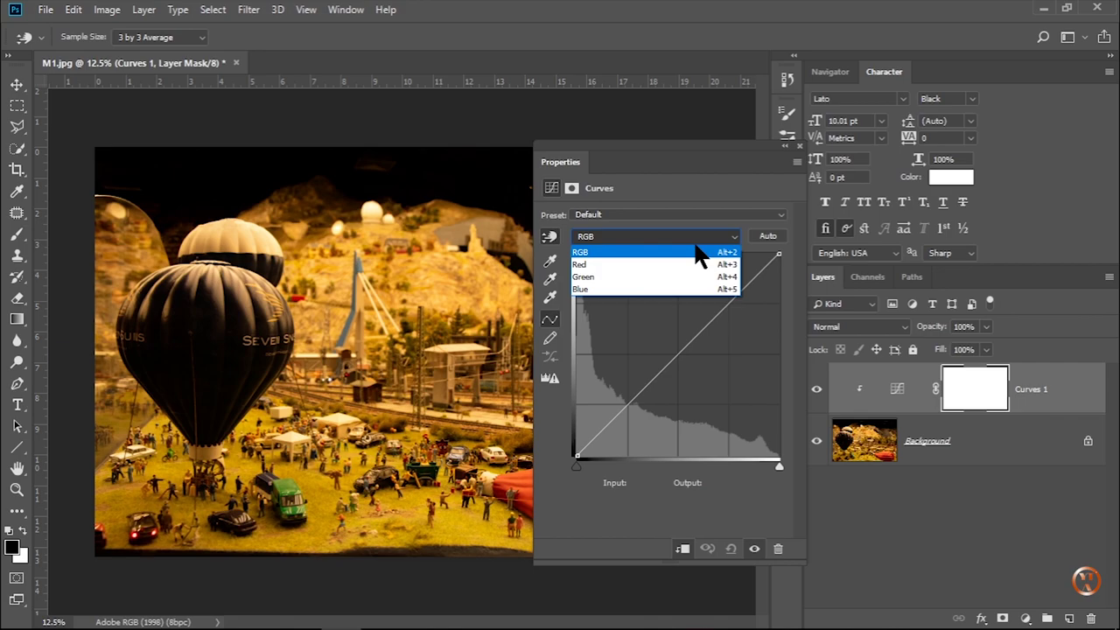
click(697, 249)
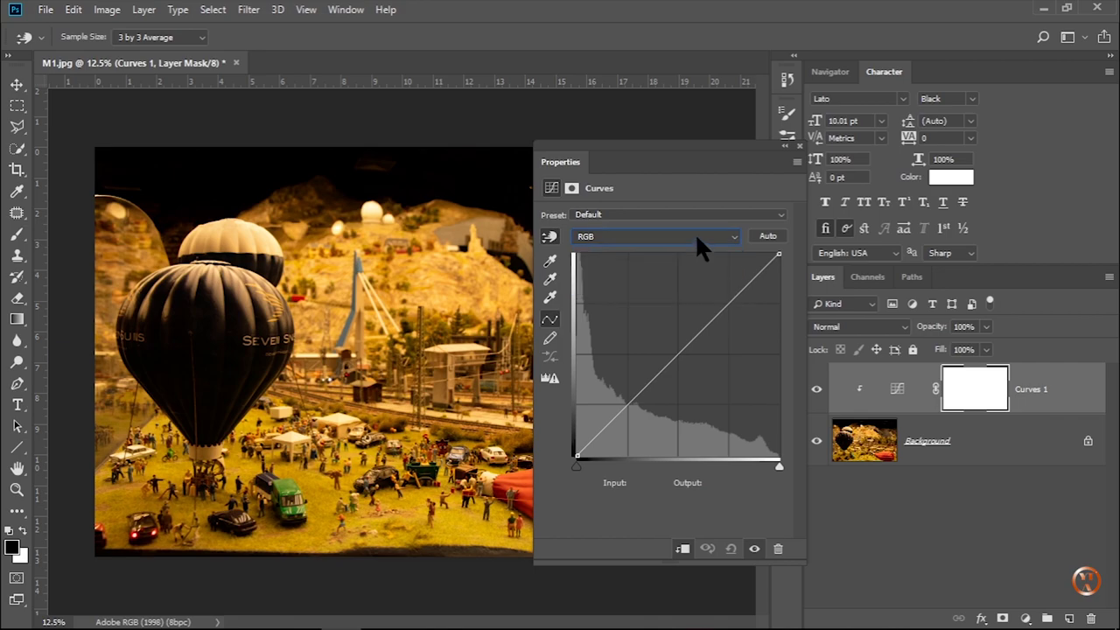
click(682, 262)
click(685, 243)
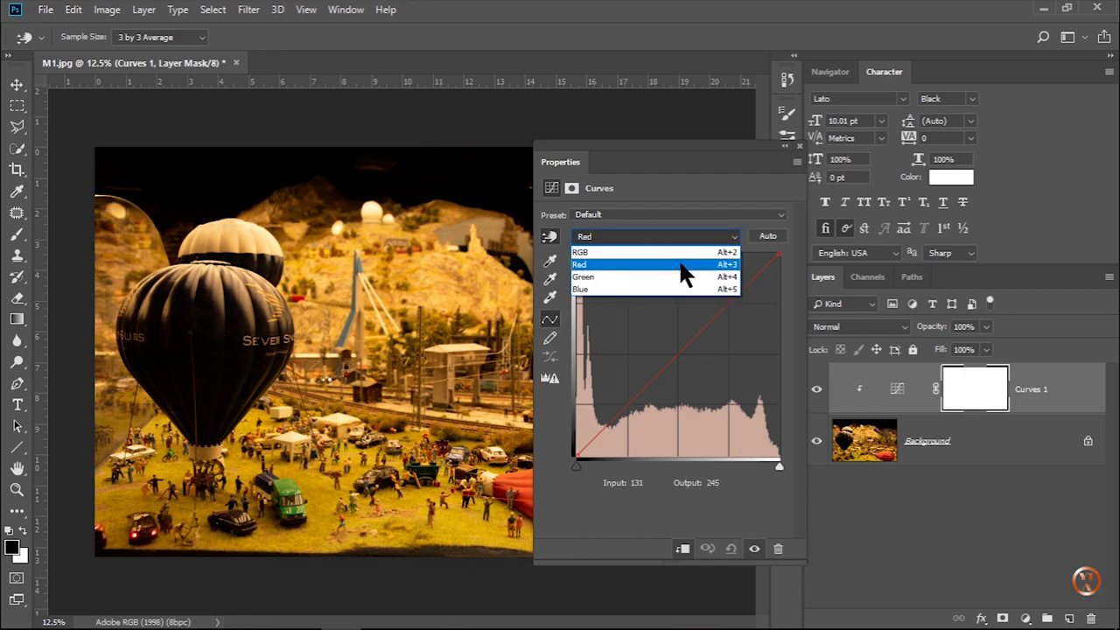
click(679, 259)
click(683, 234)
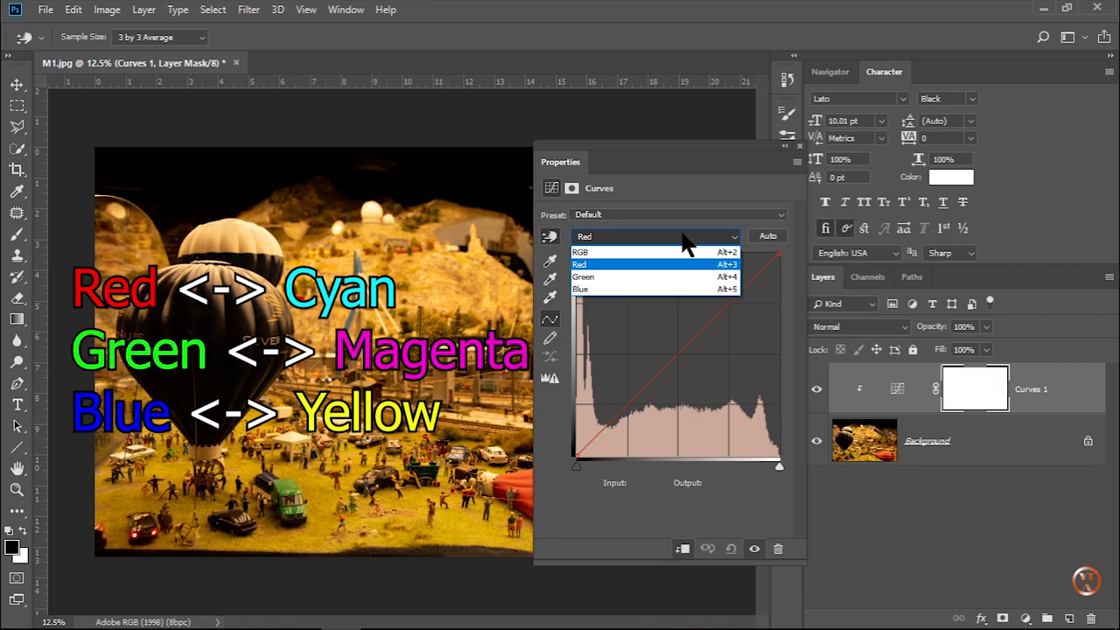
click(711, 557)
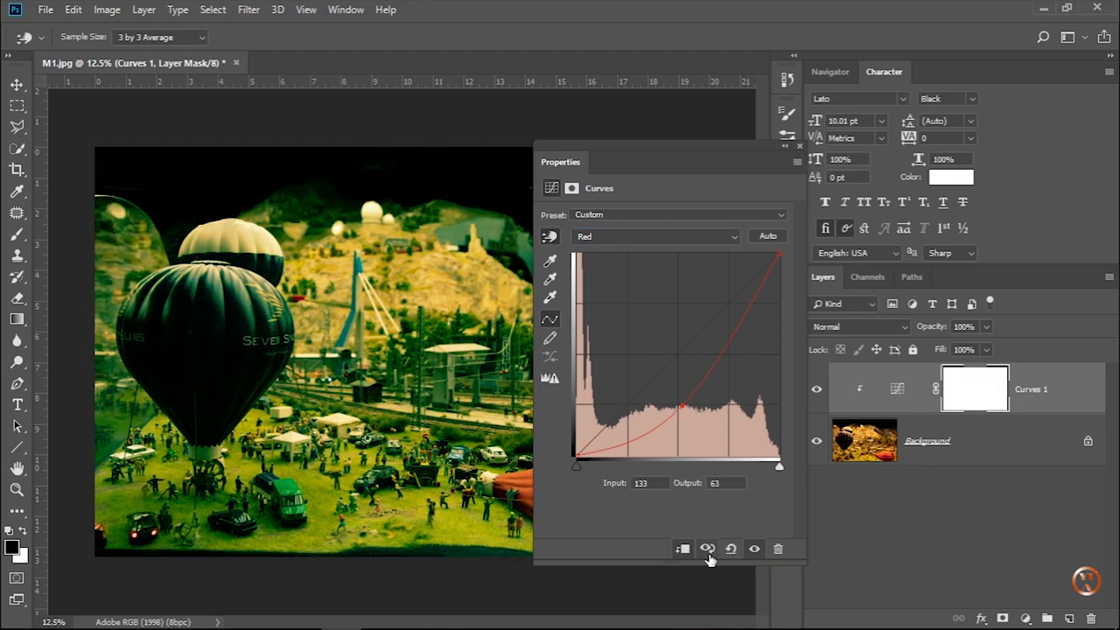
click(709, 553)
click(731, 553)
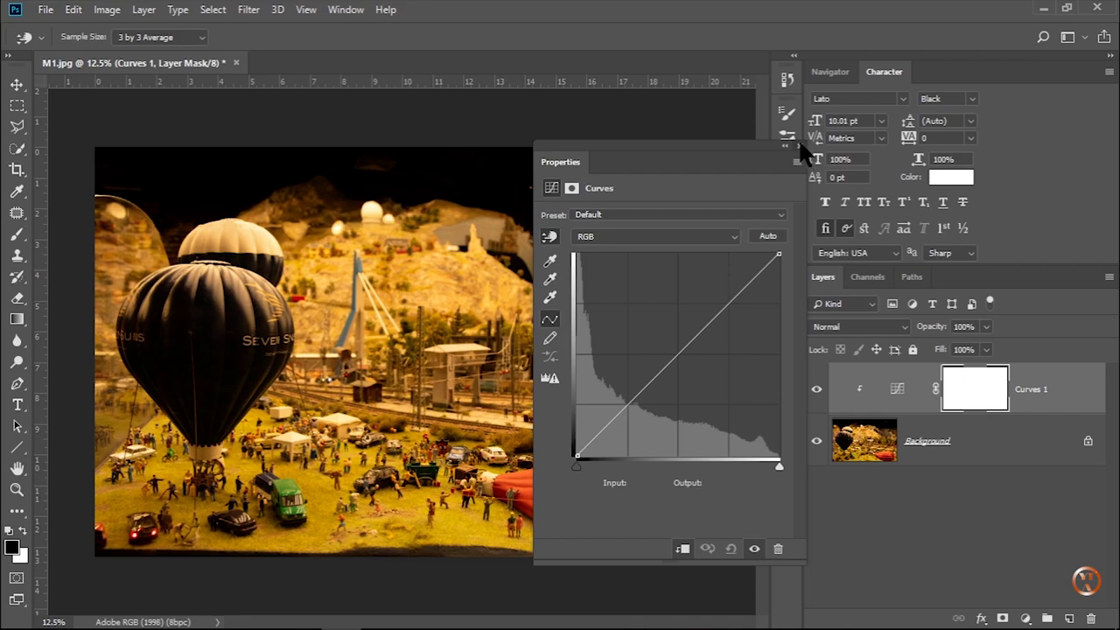
Close the Curves Properties panel and bring up the Lightroom Online Course folder in File Explorer.
click(799, 145)
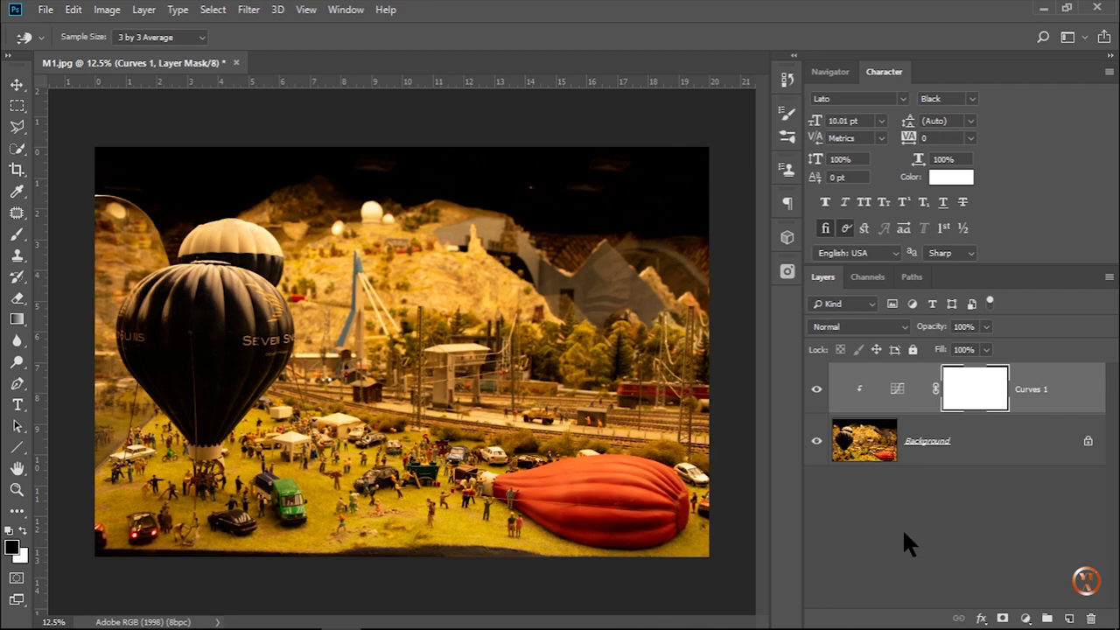
mouse_move(129, 623)
click(135, 615)
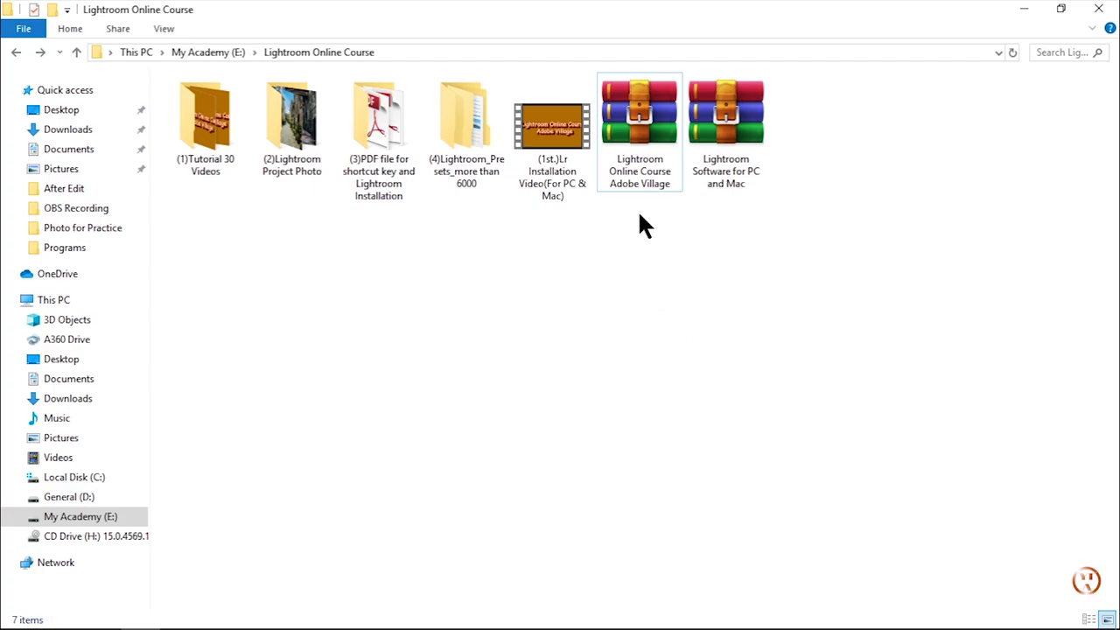
click(631, 171)
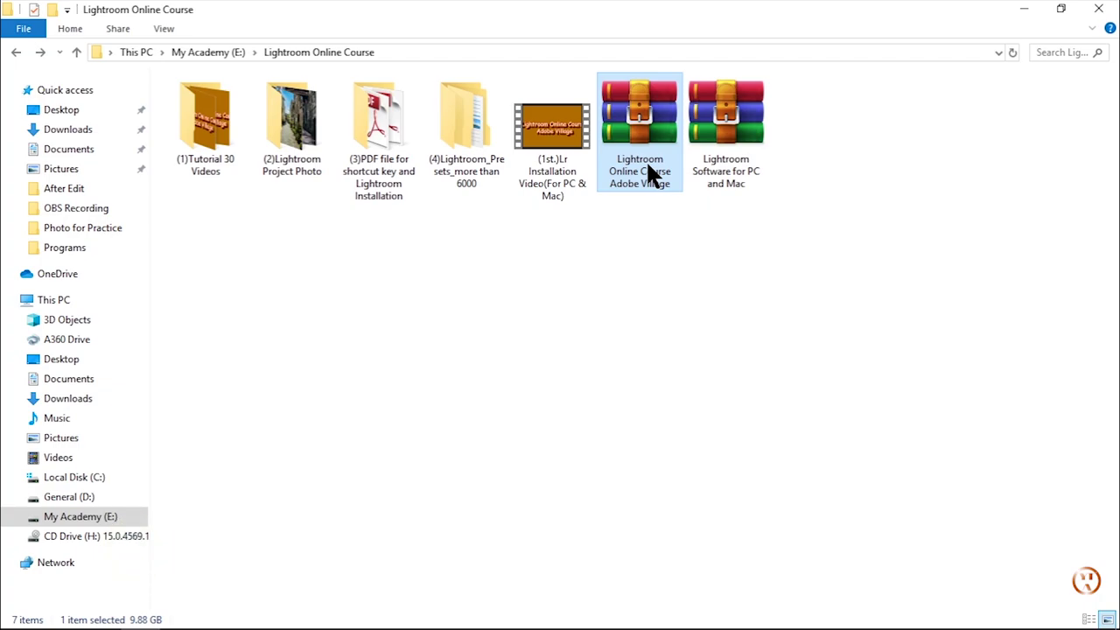
right_click(647, 164)
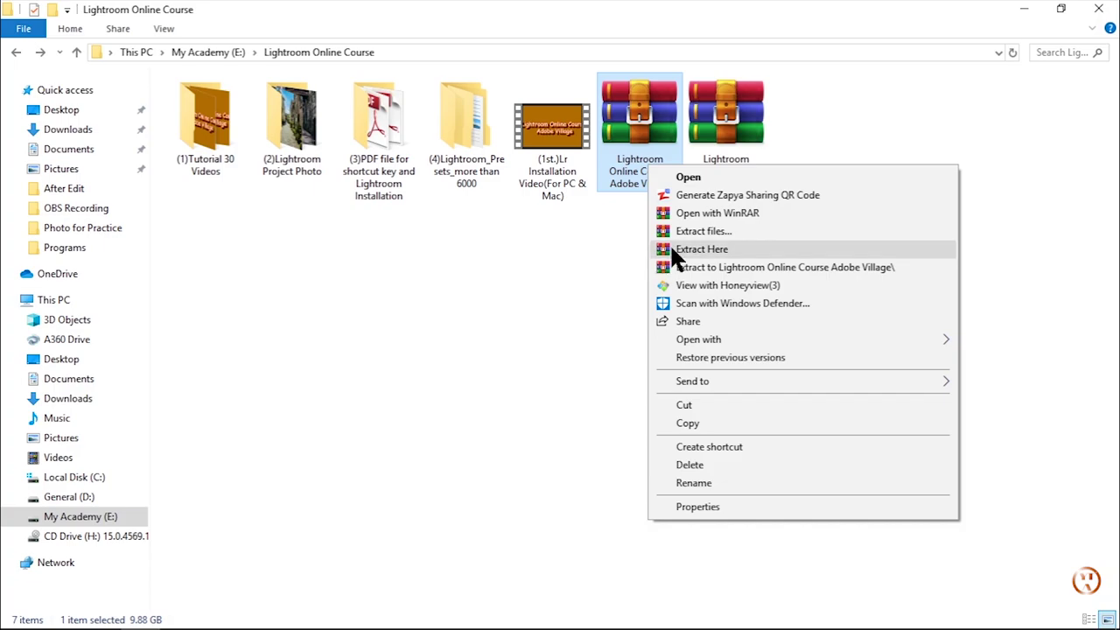
click(710, 231)
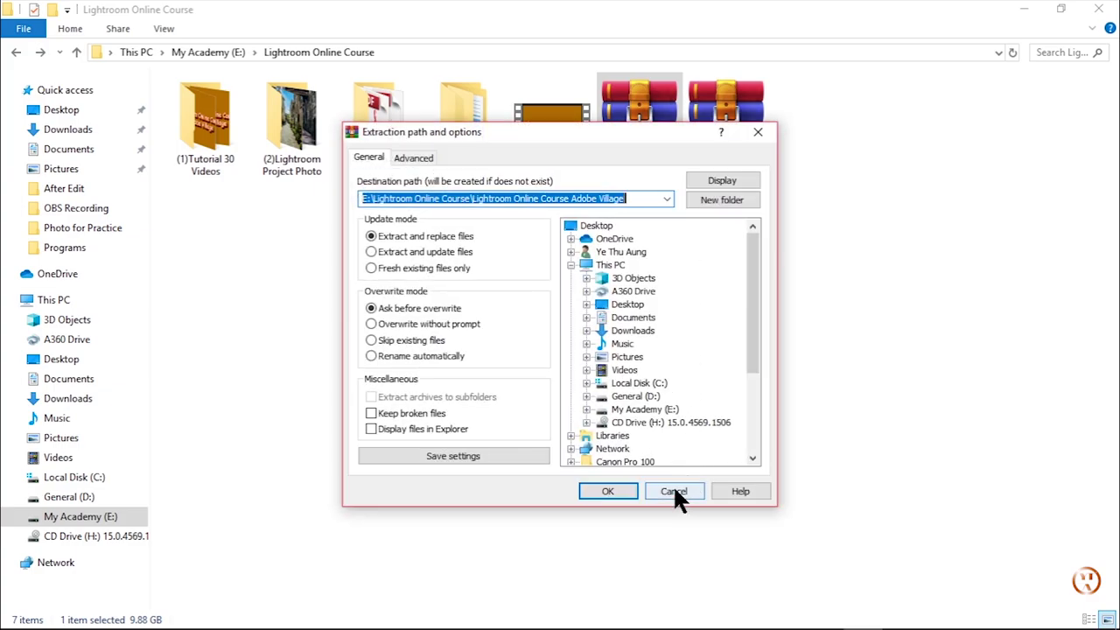
click(673, 489)
right_click(628, 168)
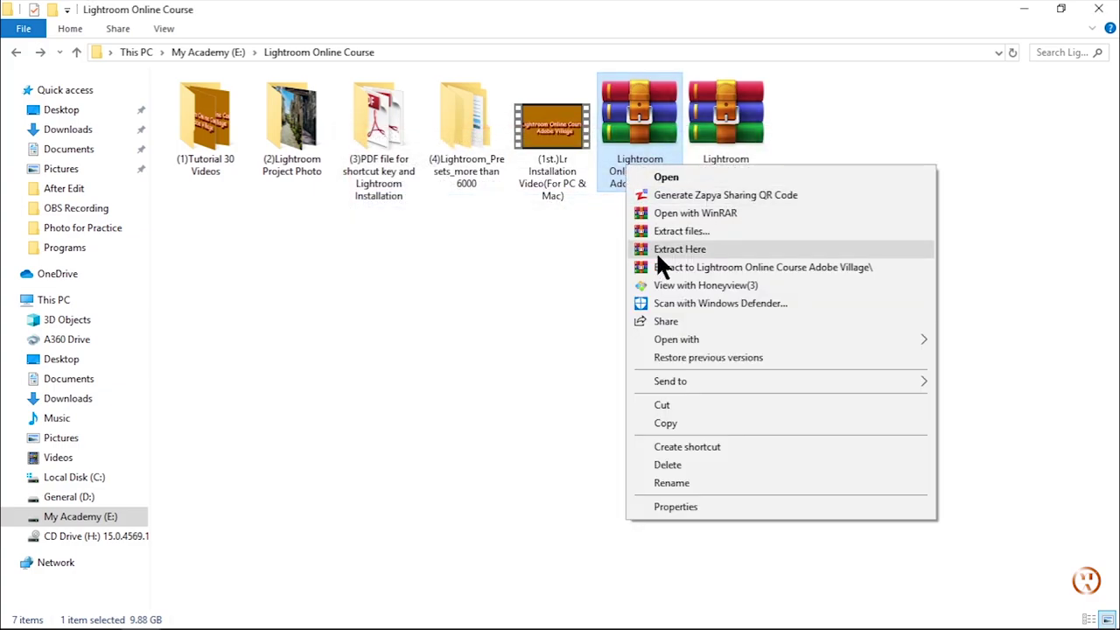
click(483, 269)
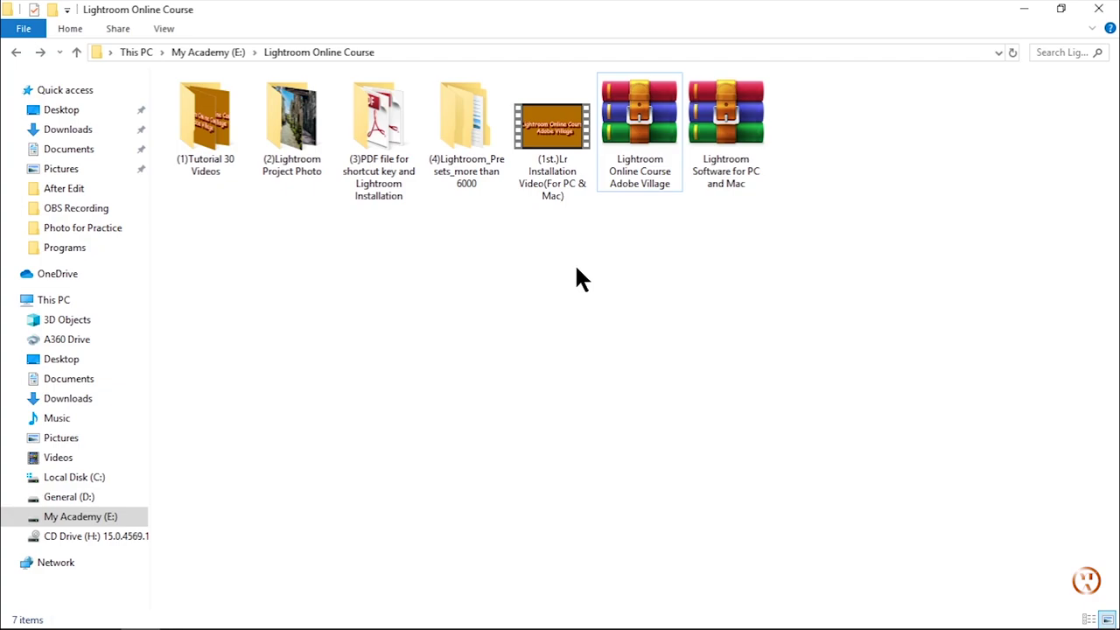
right_click(633, 165)
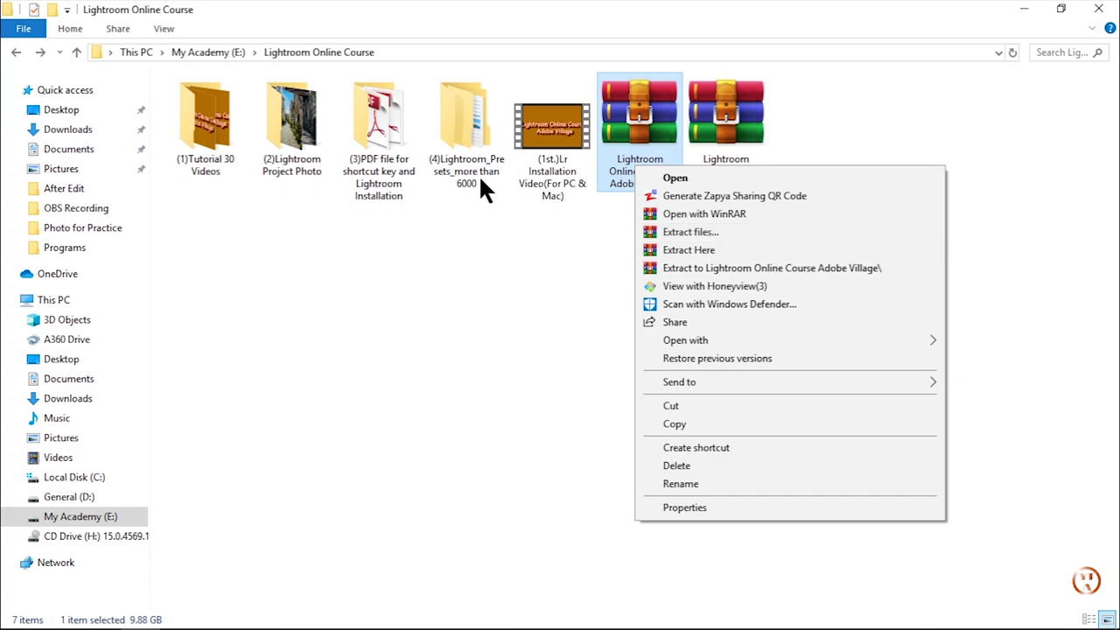
key(Escape)
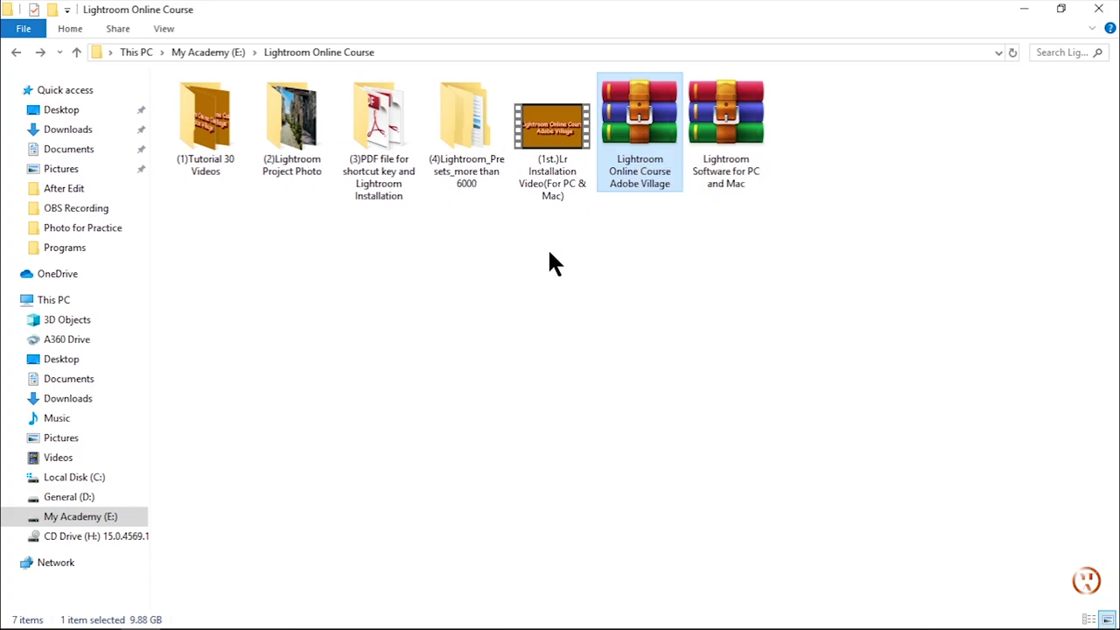
click(560, 264)
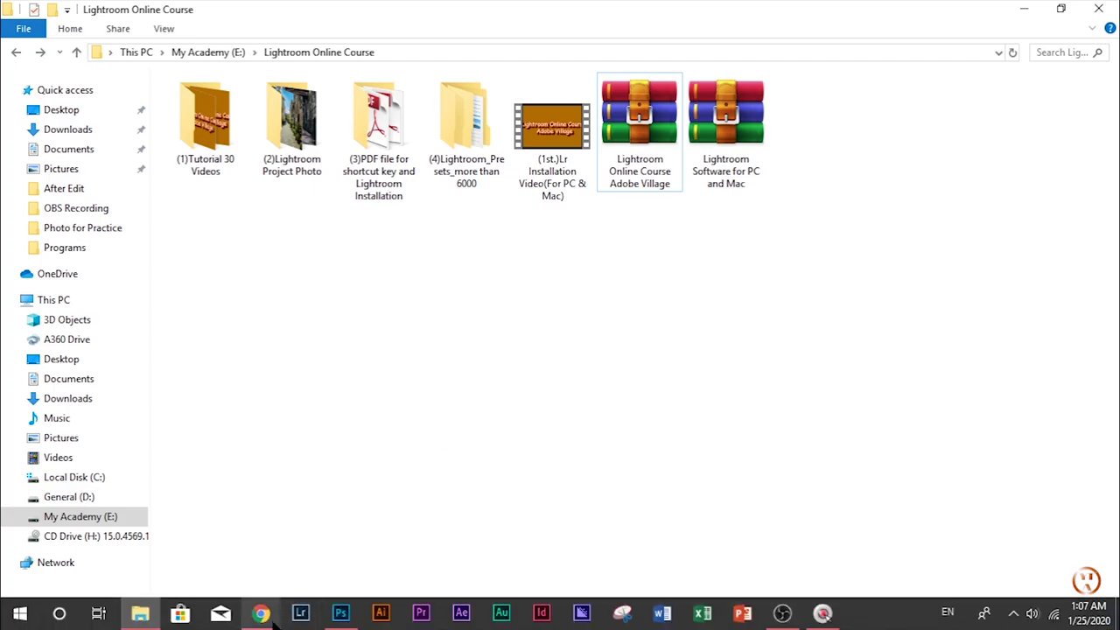
Switch from File Explorer back to Photoshop showing M1.jpg with its Curves 1 layer.
mouse_move(341, 613)
click(341, 625)
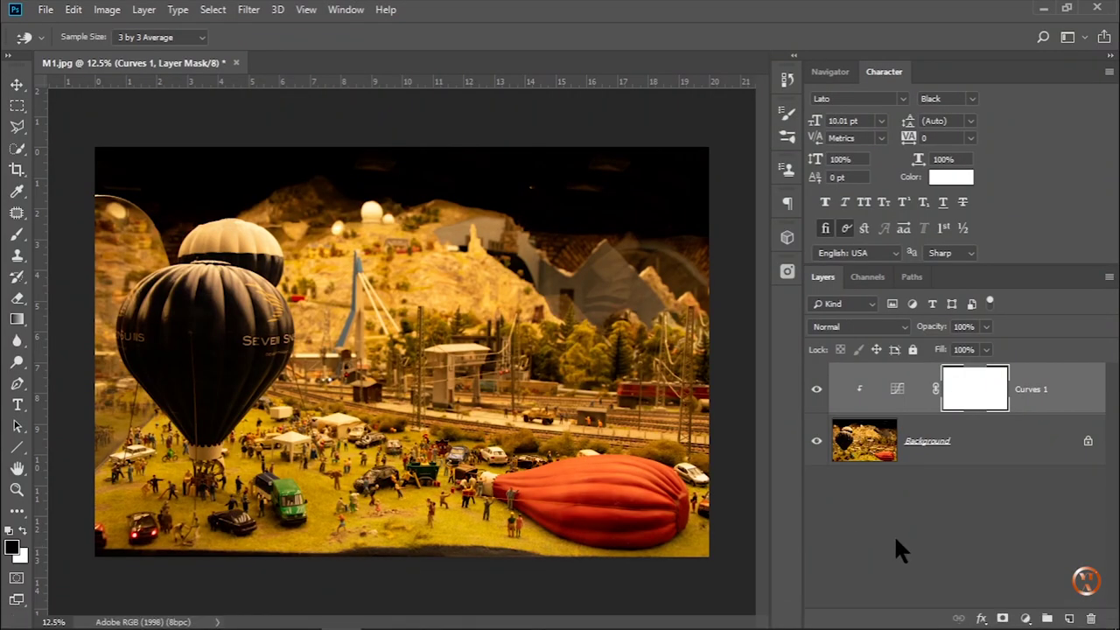